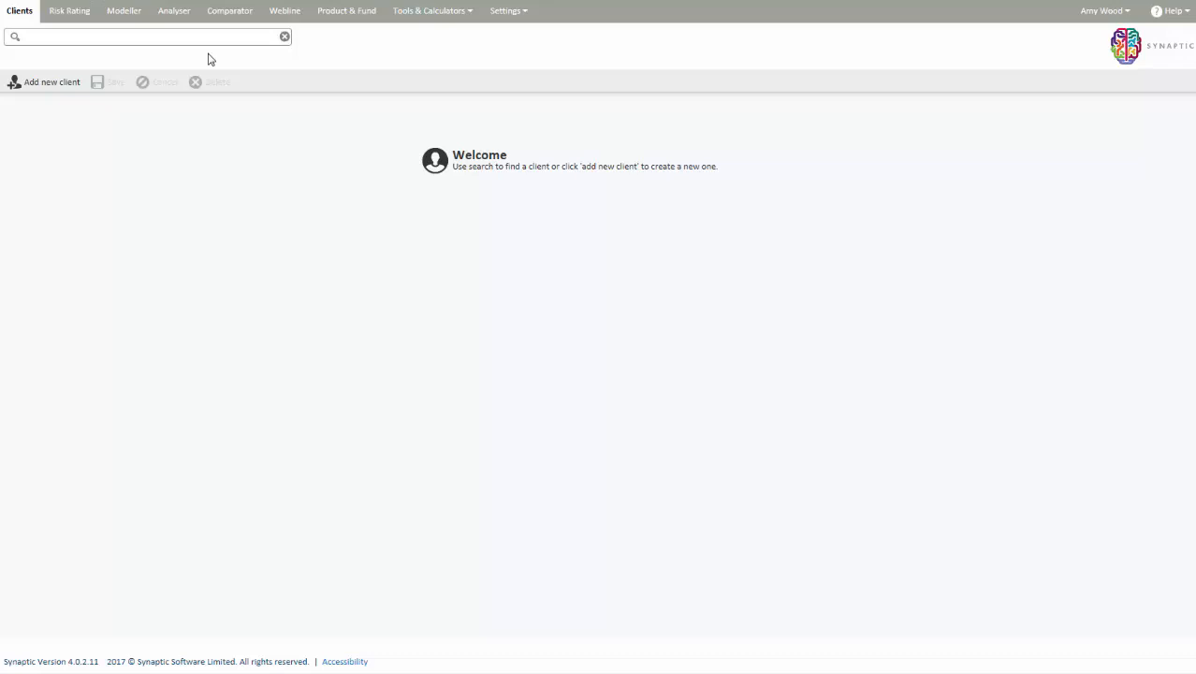
- Search for the client by first name, open the record, and review its Holdings and Income Sources
left_click(209, 38)
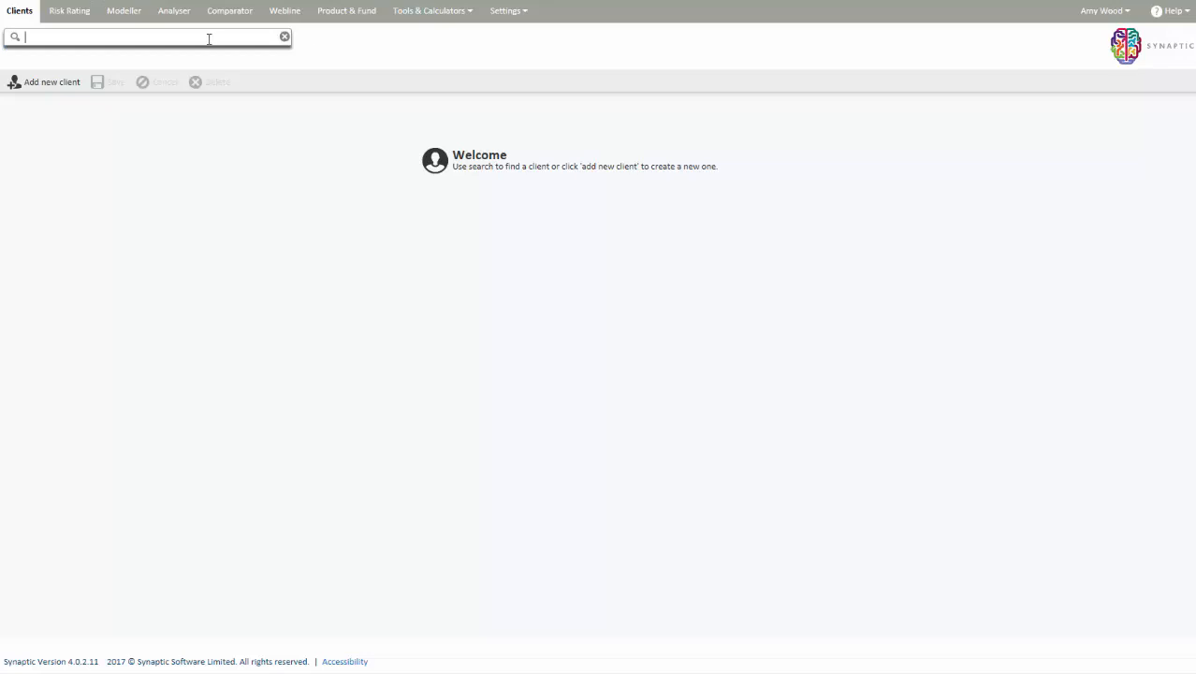
type("nick")
left_click(193, 61)
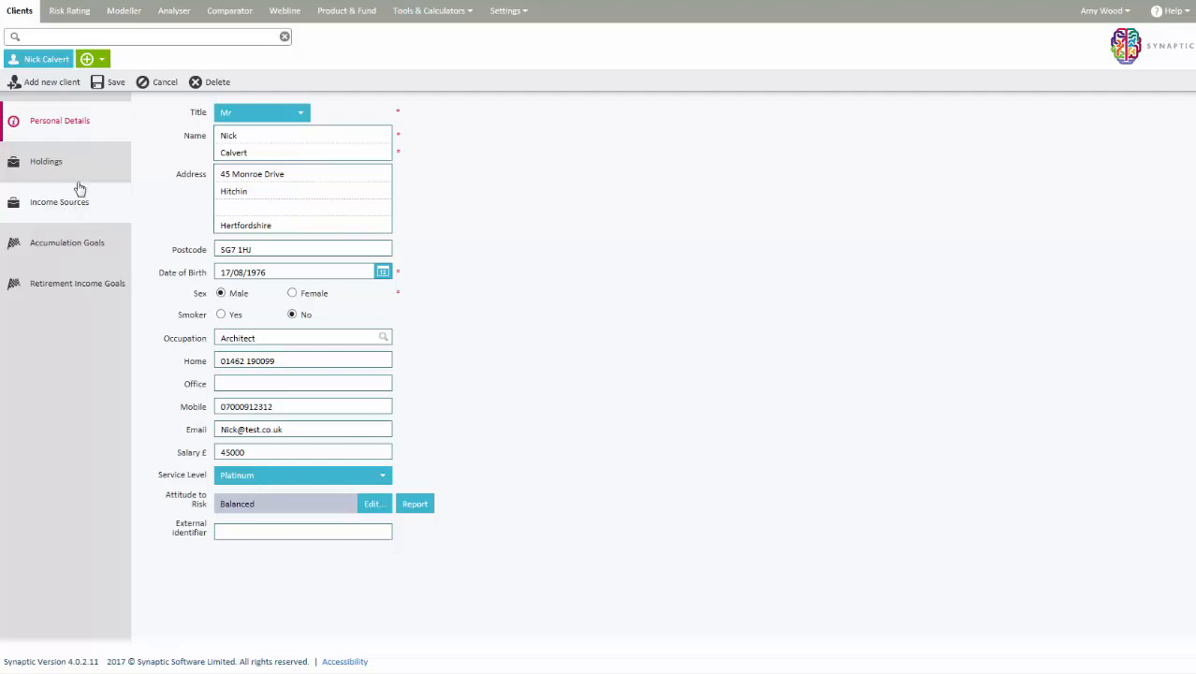
left_click(81, 176)
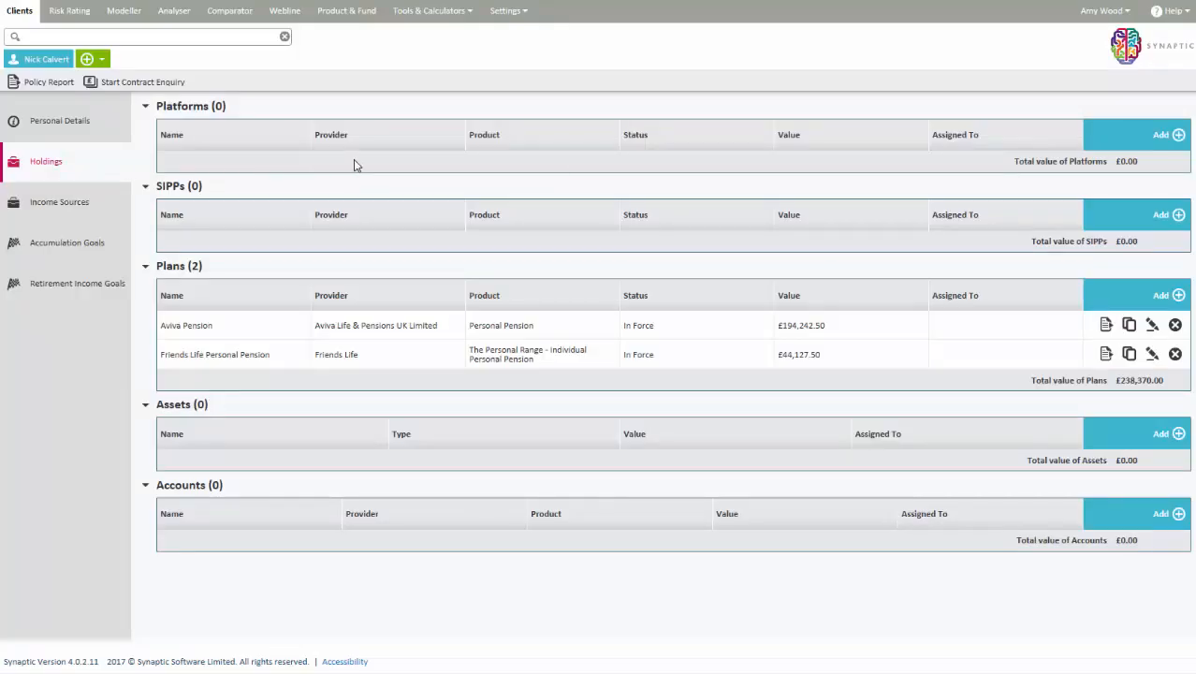
left_click(53, 200)
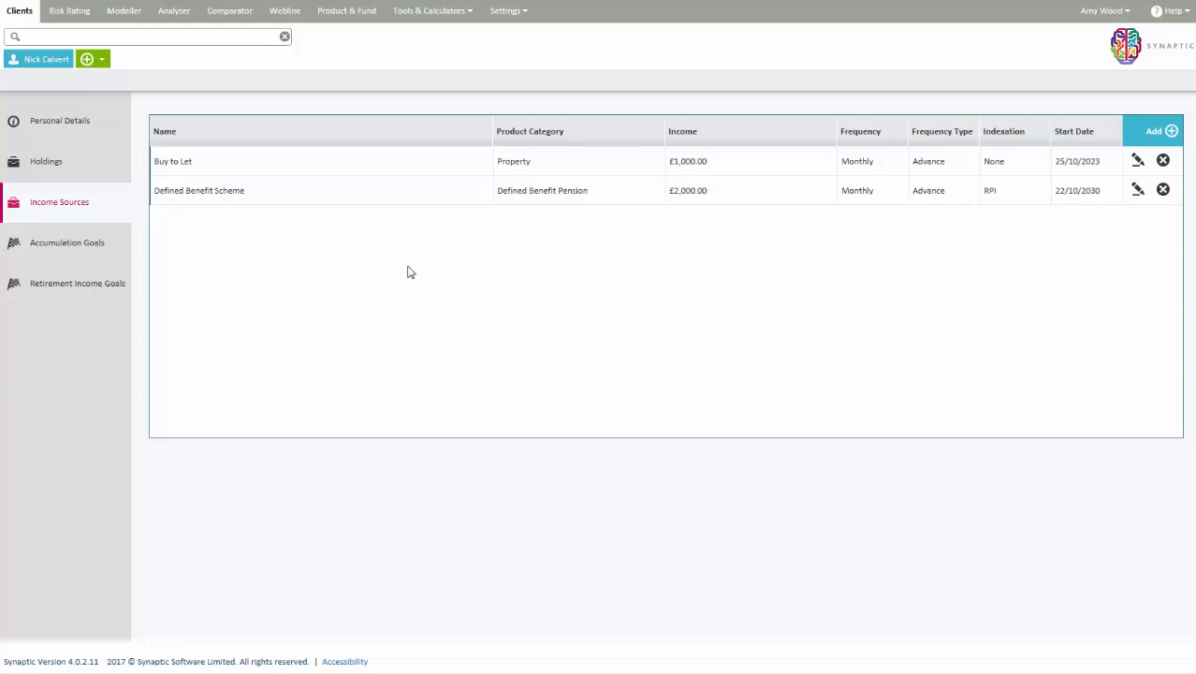
- Start an income analysis before product comparison in Analyser, and name the goal with the client's first name followed by "Review"
left_click(175, 12)
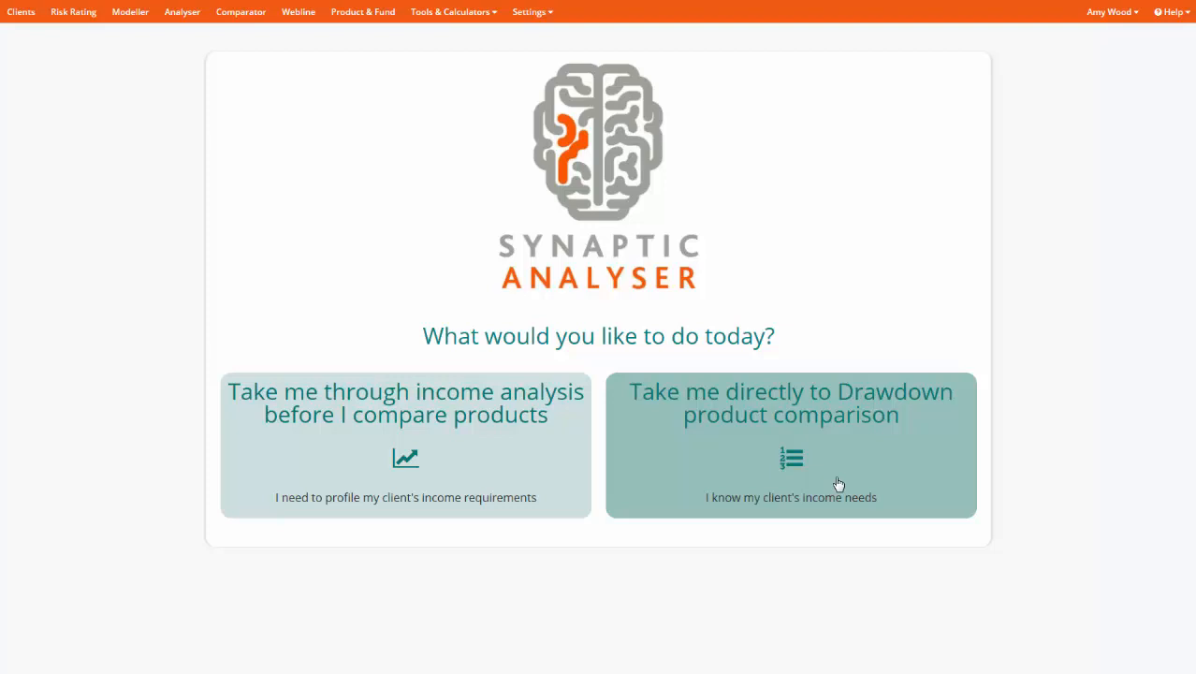
left_click(491, 476)
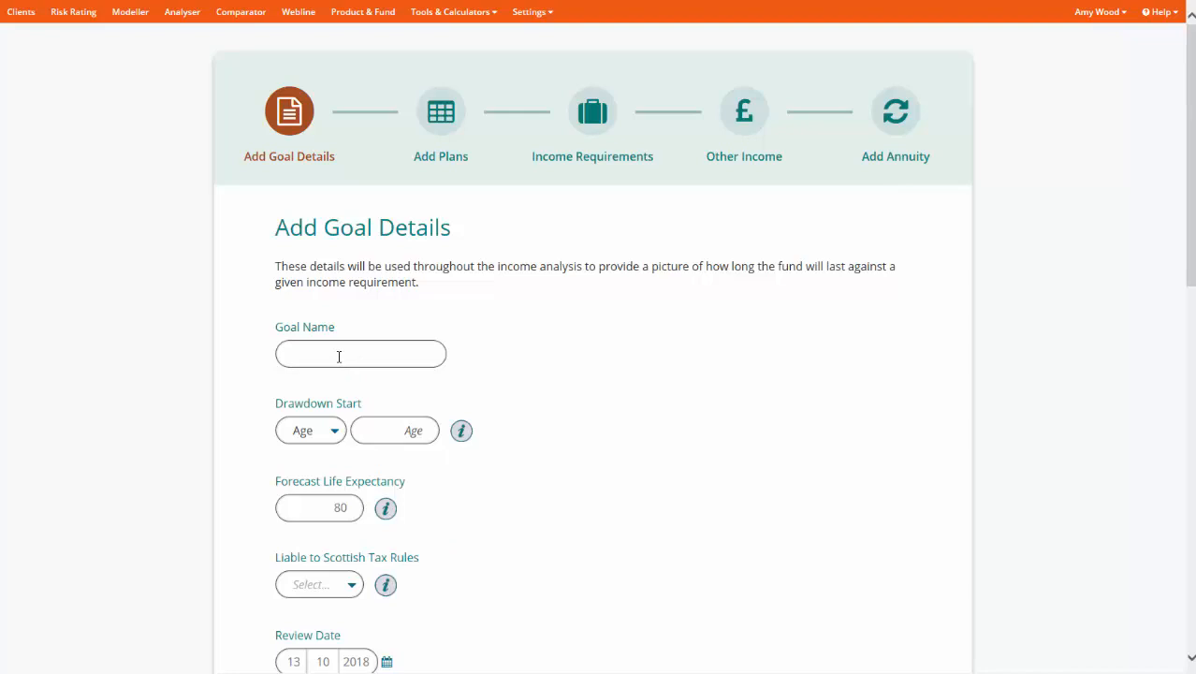
left_click(339, 355)
type("Nick Review")
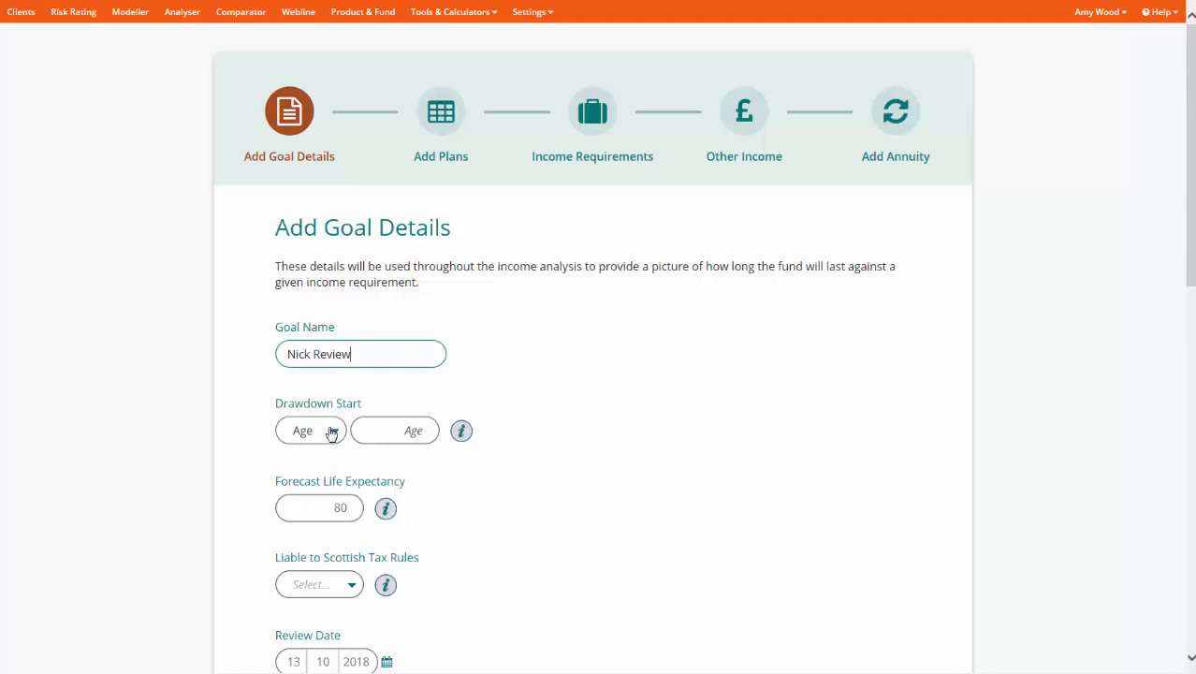
- Set the goal's drawdown start to age 60 and its liability to Scottish tax rules to No
left_click(332, 430)
left_click(331, 430)
left_click(401, 431)
type("60")
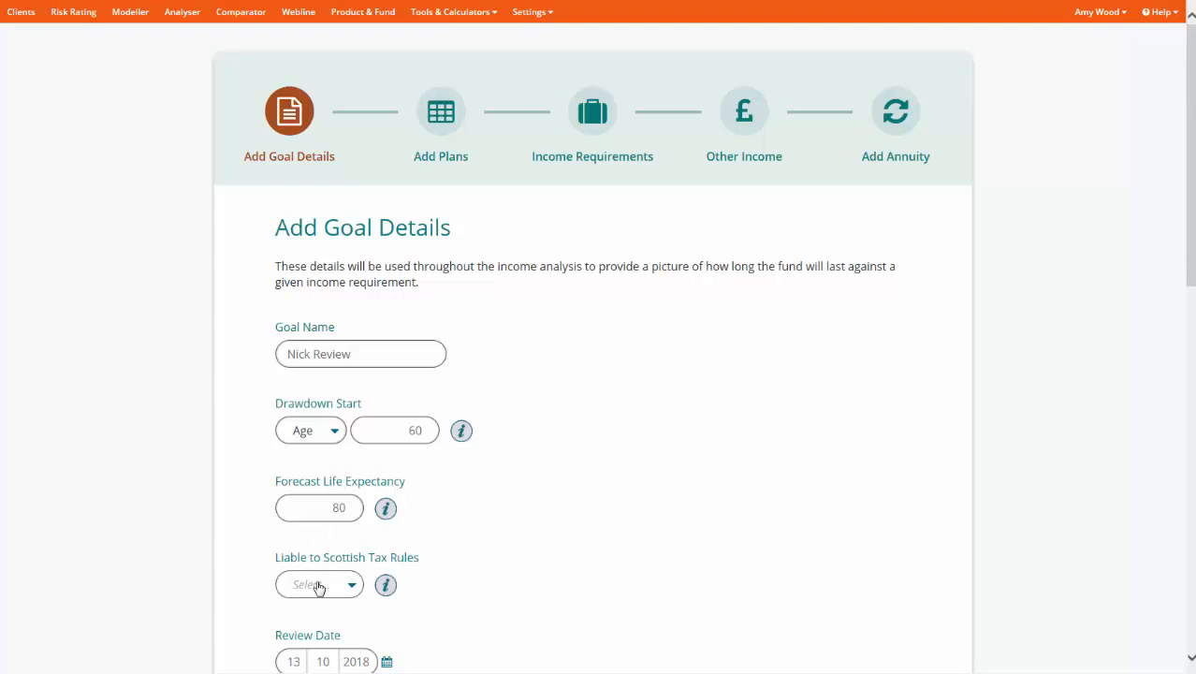
left_click(314, 584)
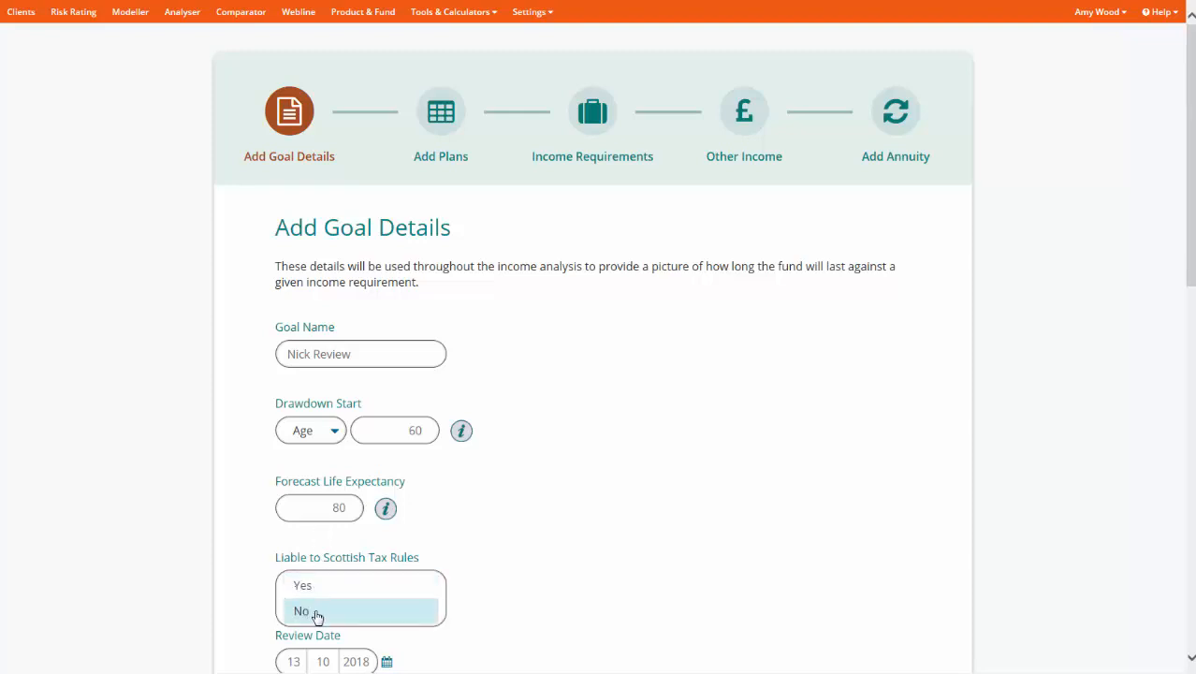
left_click(316, 613)
- Set the goal's annual fund growth rate to 4%
scroll(445, 602, "down", 5)
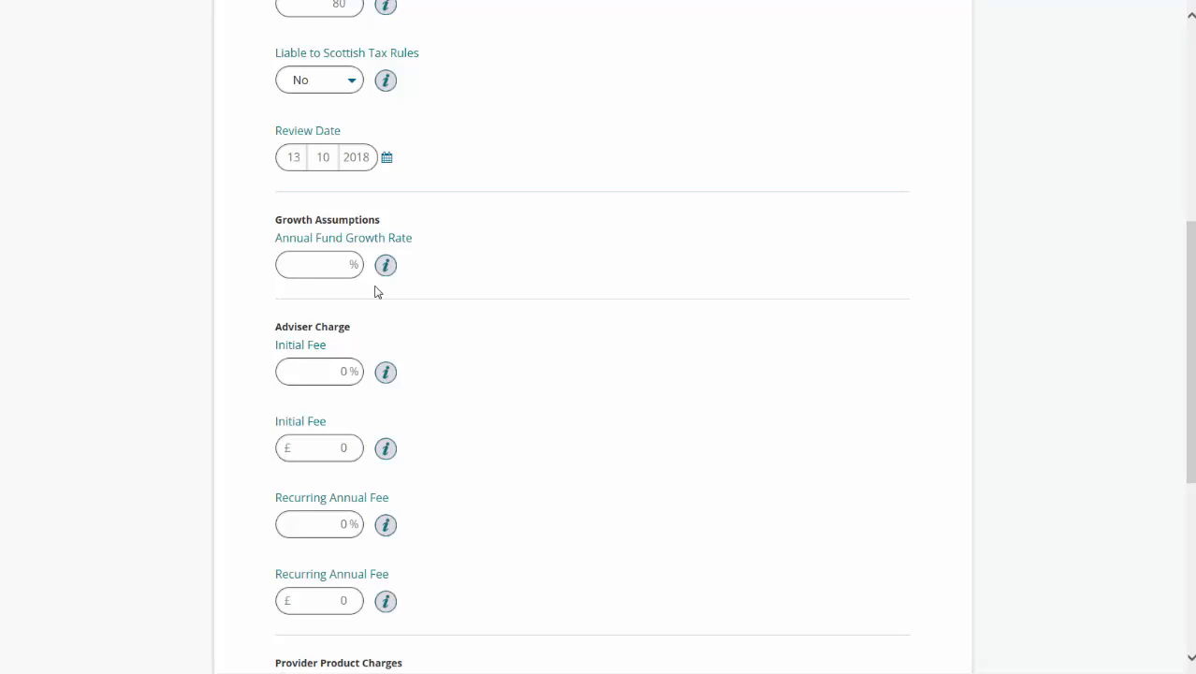
left_click(327, 266)
type("4")
left_click(349, 293)
- Set the adviser charges to a 3% initial fee and a 1% recurring annual fee
scroll(445, 288, "down", 3)
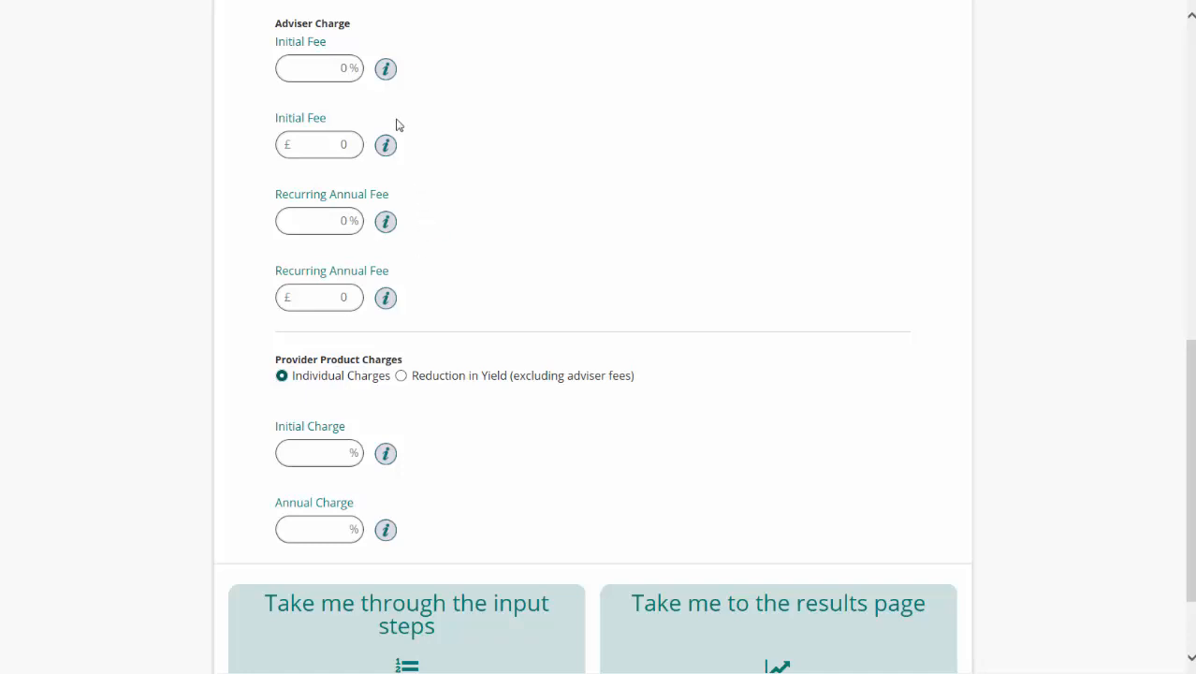
left_click(330, 69)
type("3")
key("Tab")
type("1")
left_click(556, 204)
- Enter individual provider product charges of 0.50% initial and 0.75% annual, and proceed through the step-by-step inputs
scroll(526, 225, "down", 1)
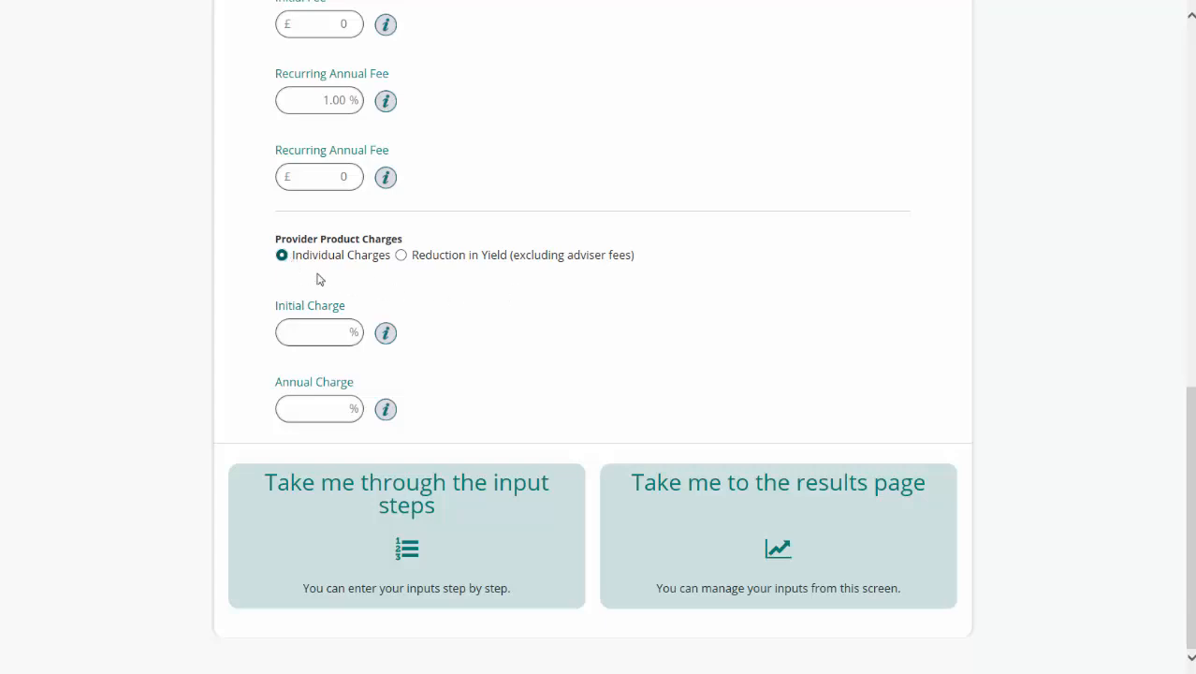
left_click(400, 255)
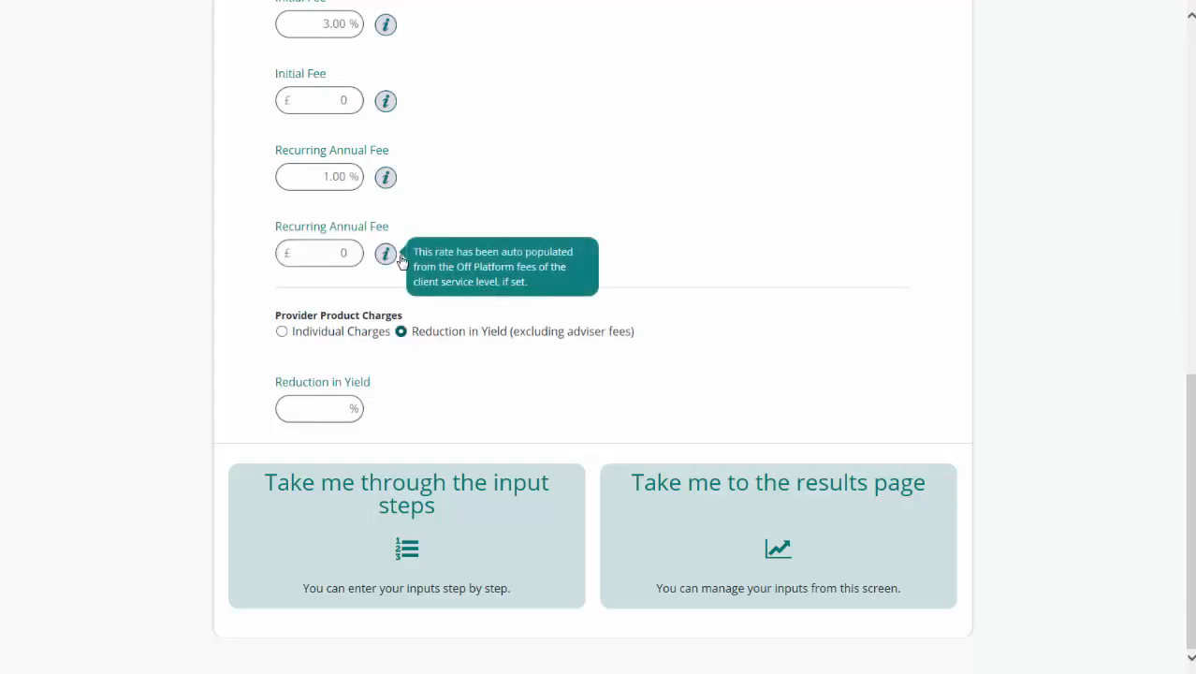
left_click(280, 332)
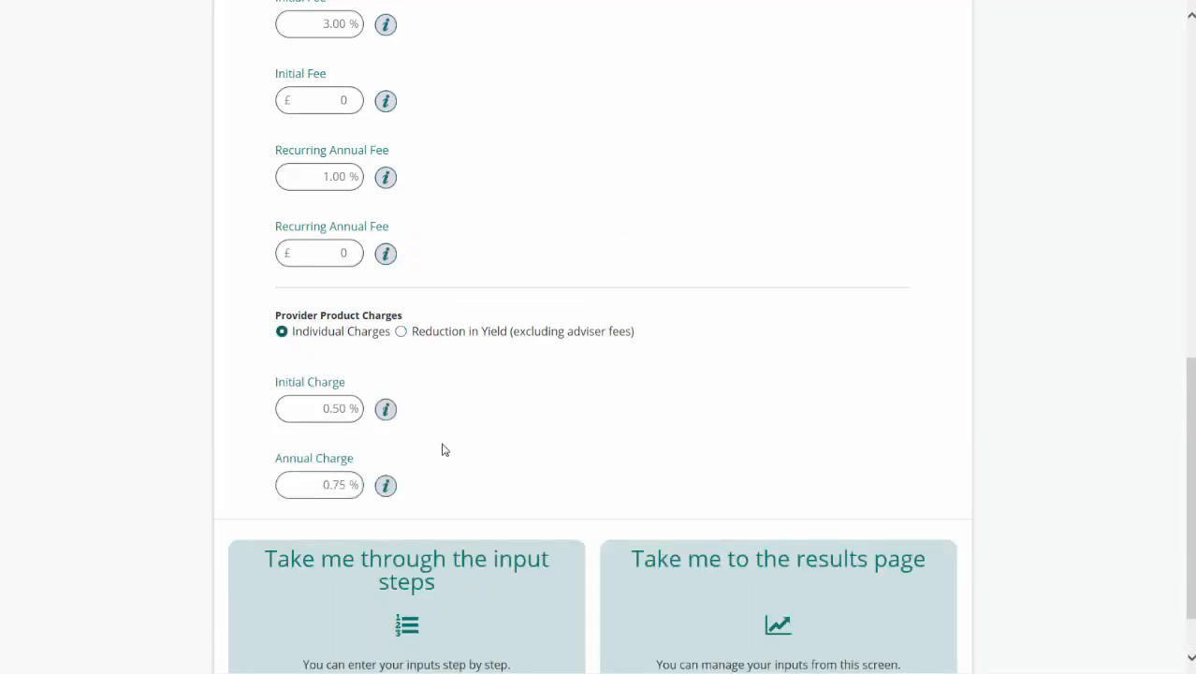
scroll(444, 450, "down", 1)
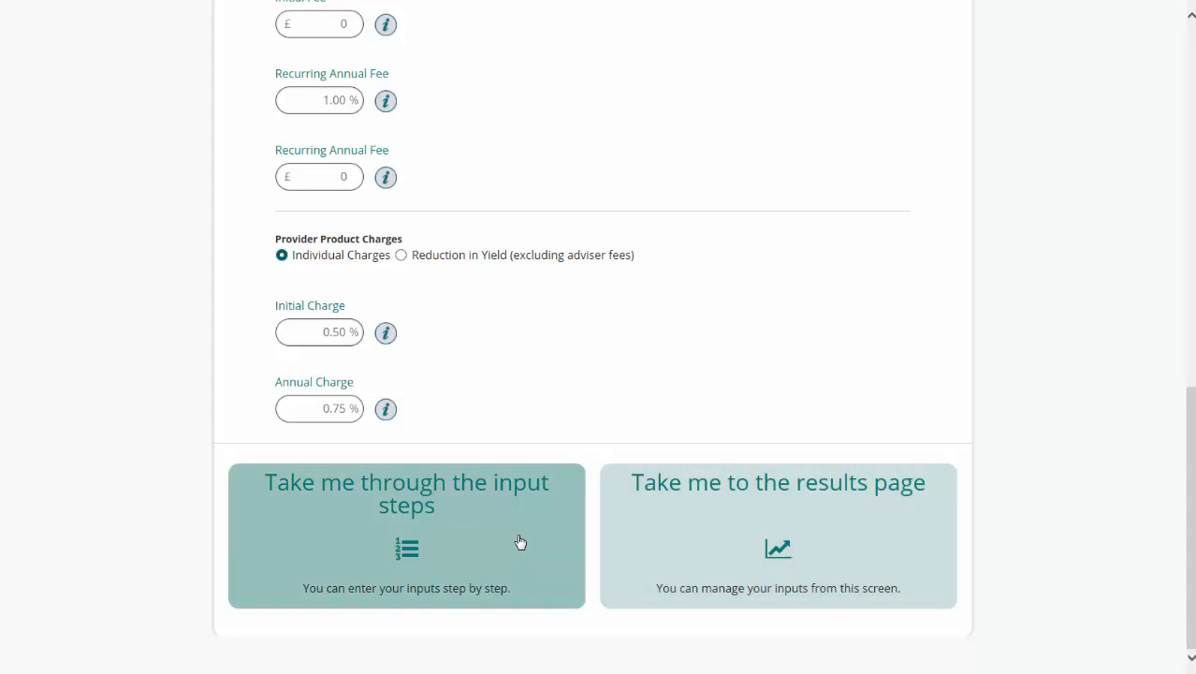
left_click(521, 542)
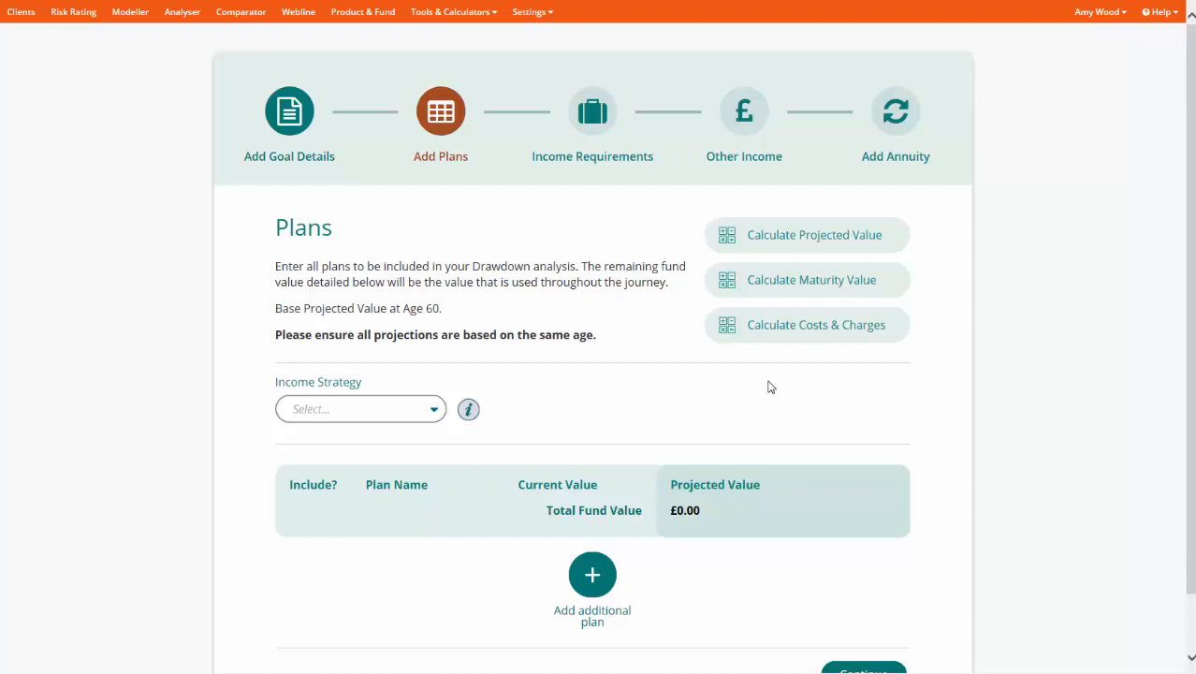
- Choose PCLS as the income strategy for the plans
left_click(428, 411)
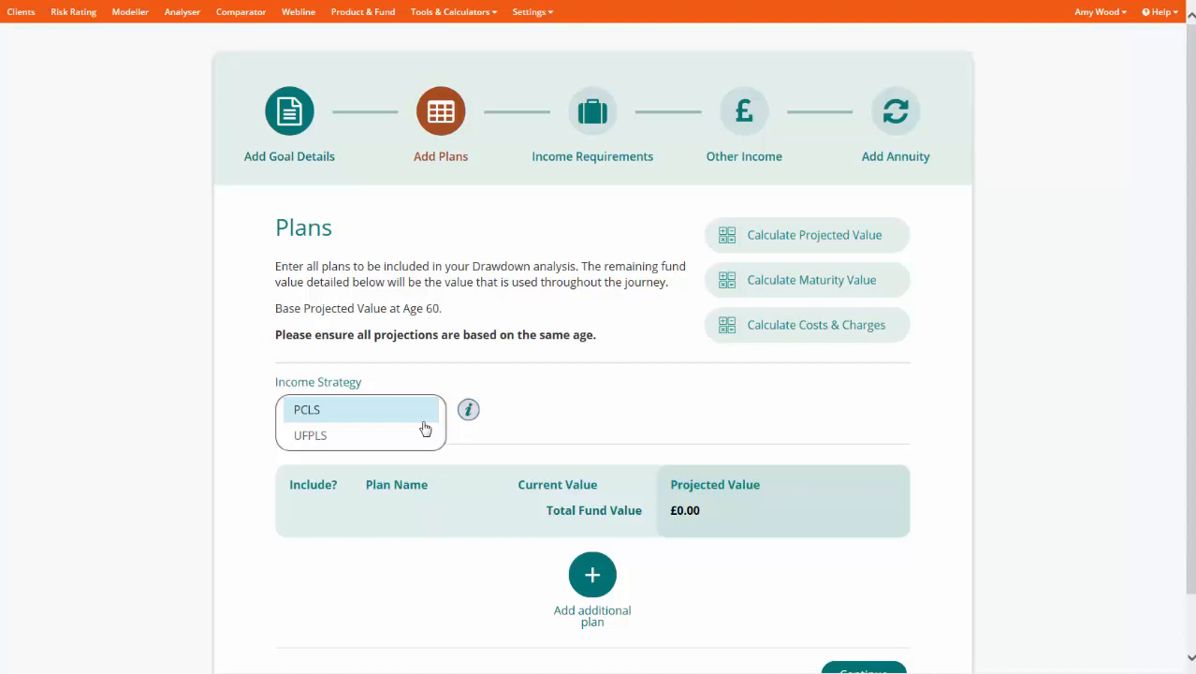
left_click(377, 436)
left_click(380, 412)
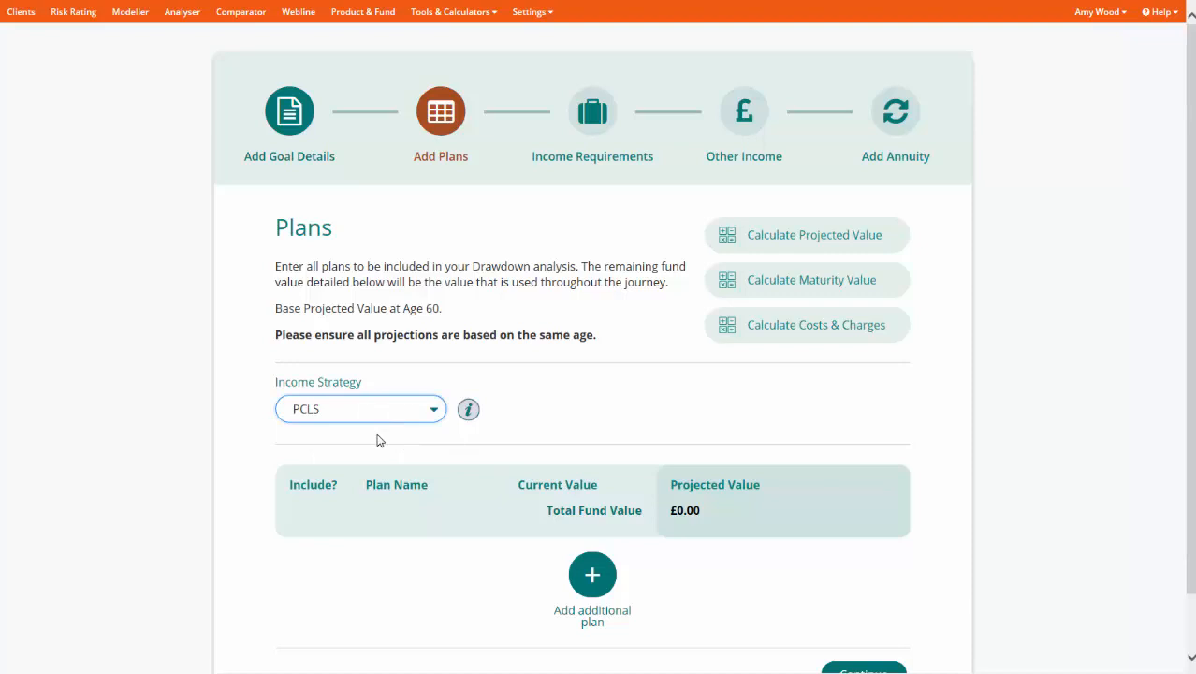
mouse_move(470, 416)
- Add the Aviva Pension plan with a projected value of £232,000
left_click(599, 576)
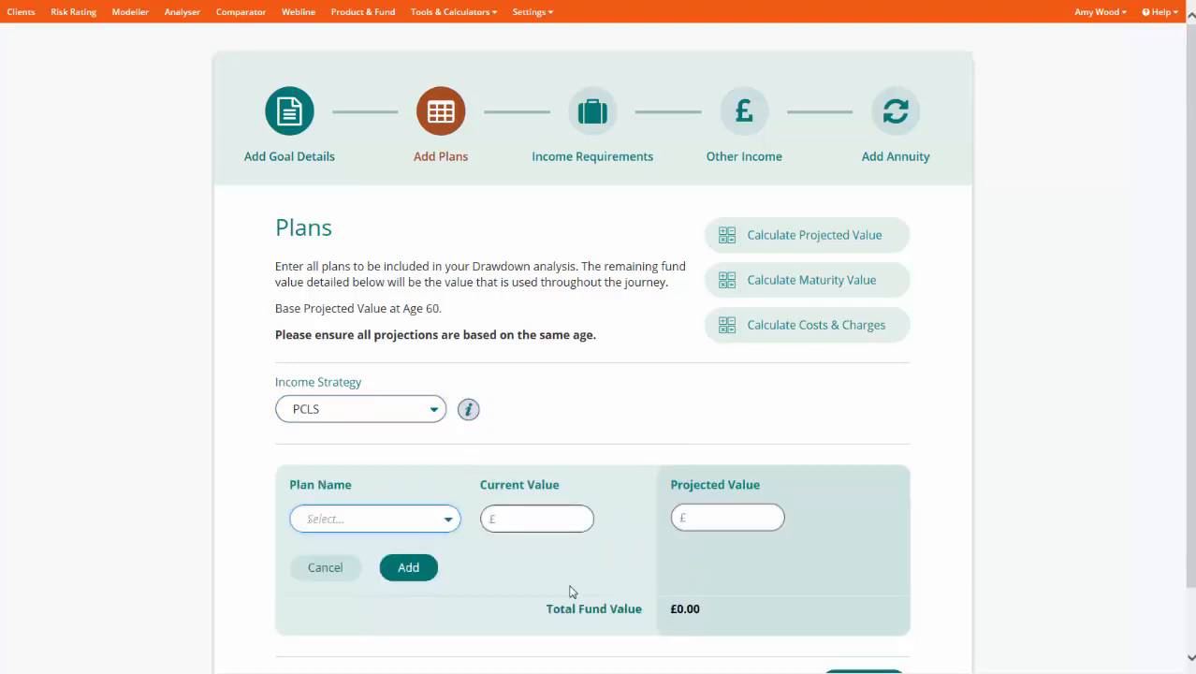
left_click(399, 519)
left_click(393, 545)
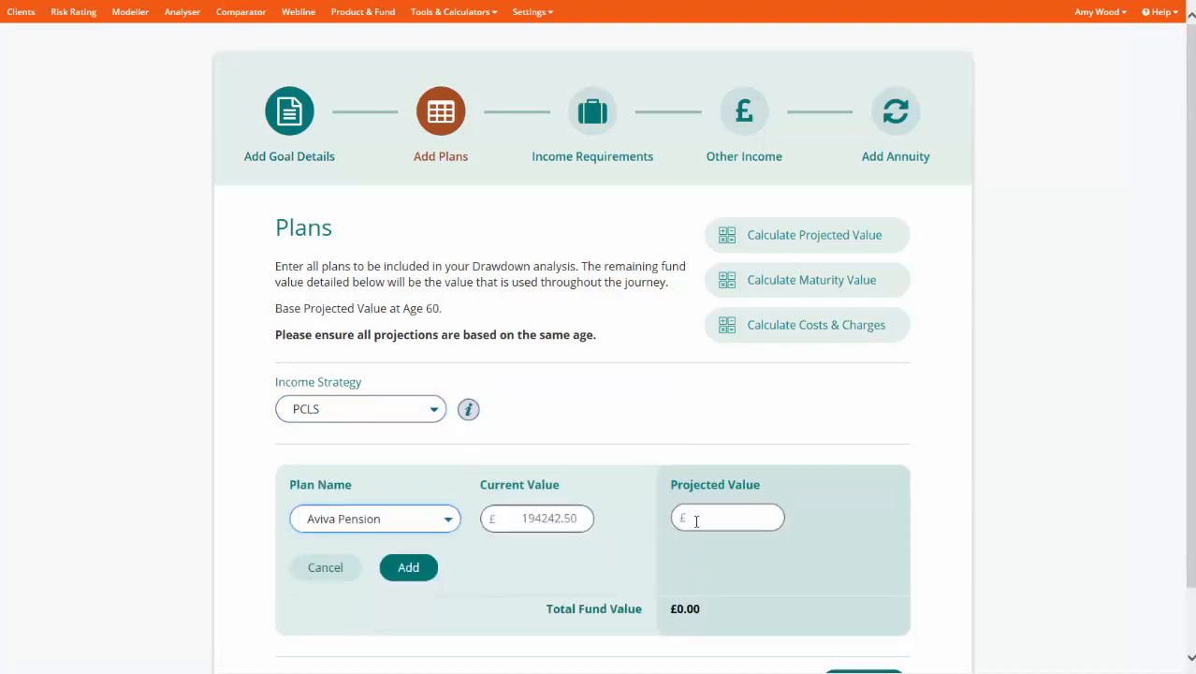
left_click(696, 521)
type("232000")
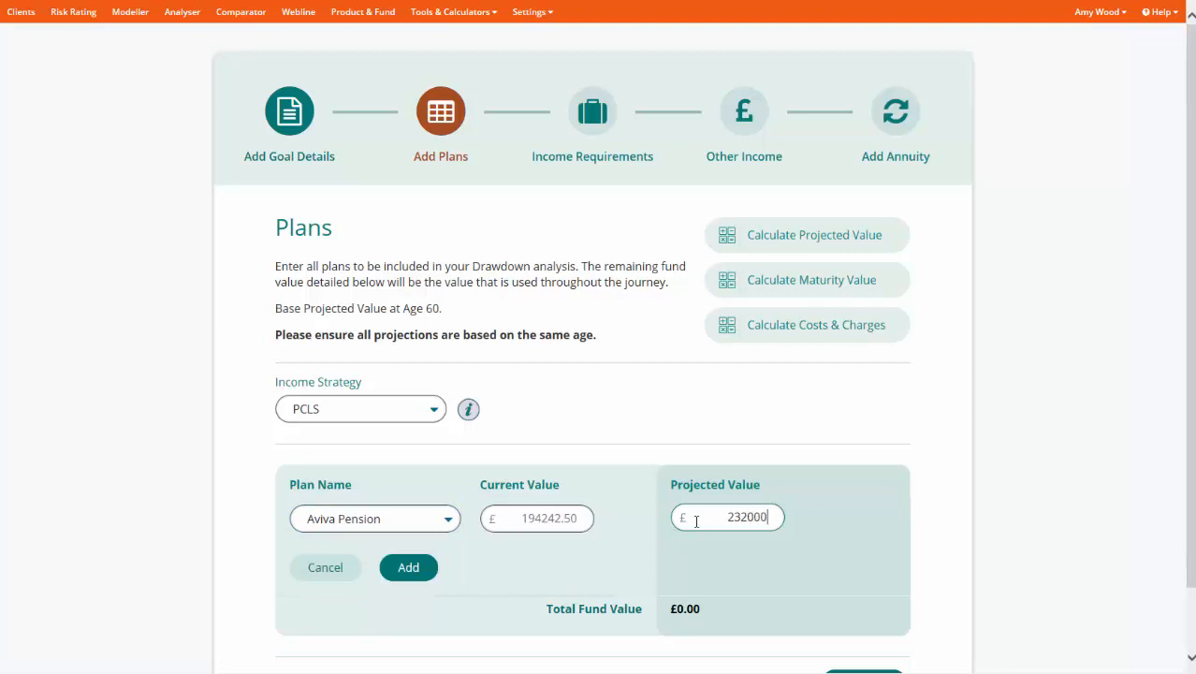
left_click(410, 568)
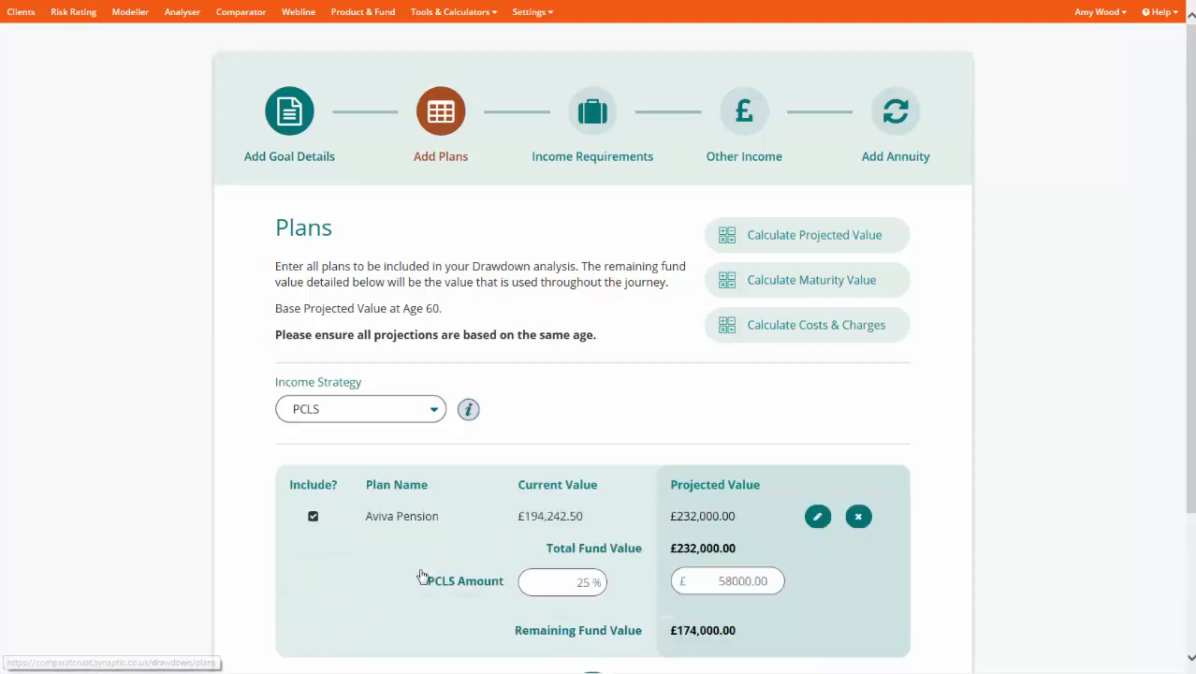
- Add the Friends Life Personal Pension plan with a projected value of £65,000
scroll(533, 644, "down", 2)
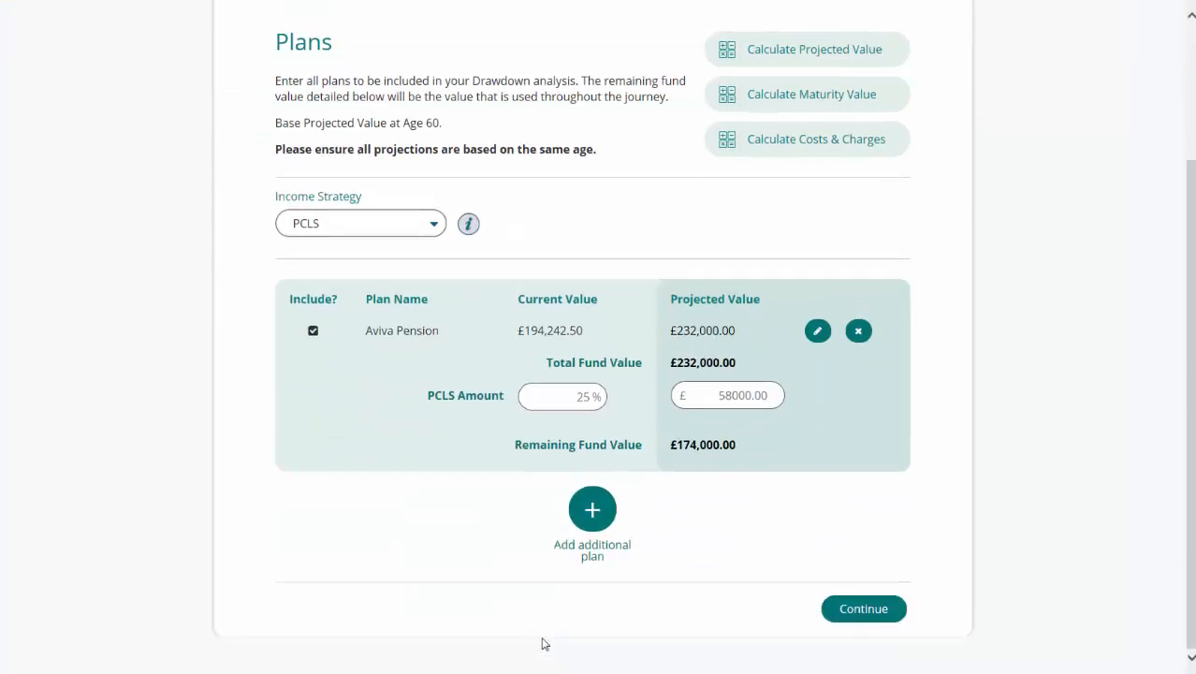
left_click(594, 513)
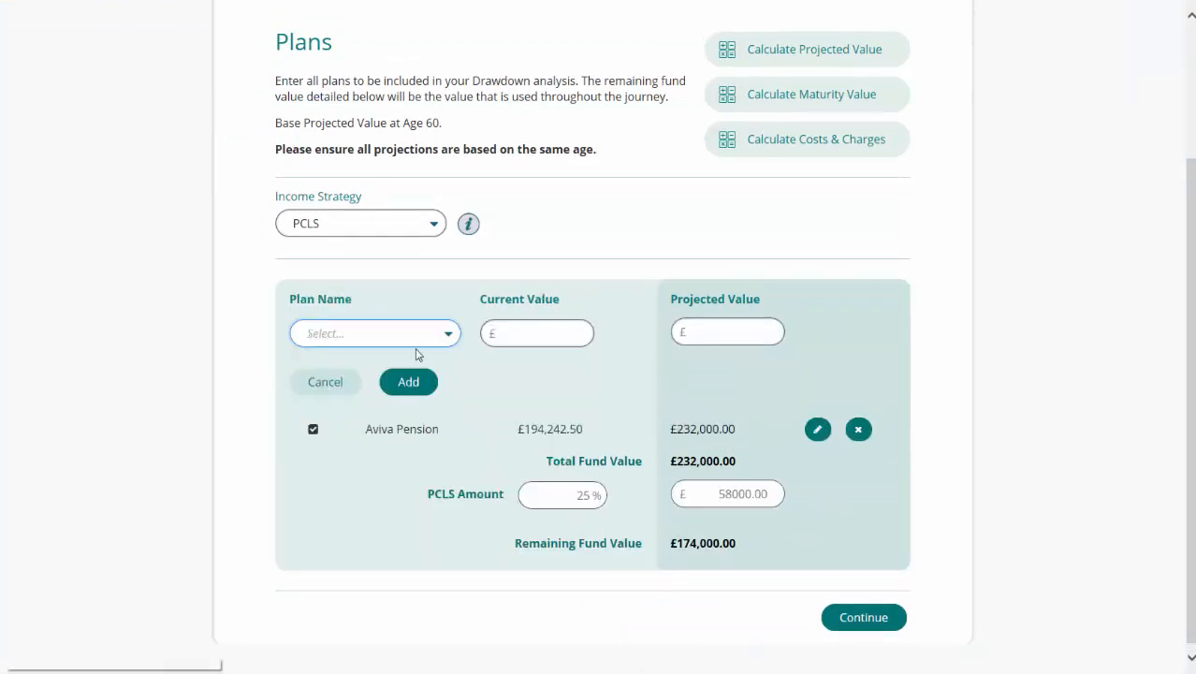
left_click(413, 347)
left_click(408, 366)
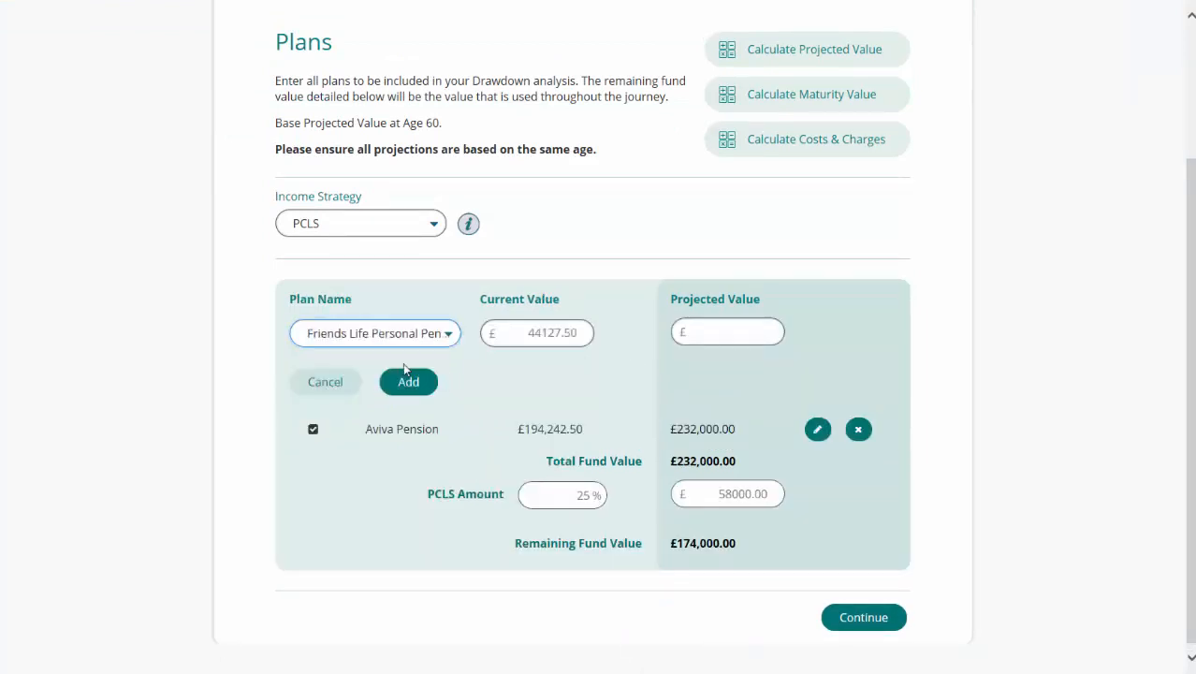
left_click(711, 331)
type("65000")
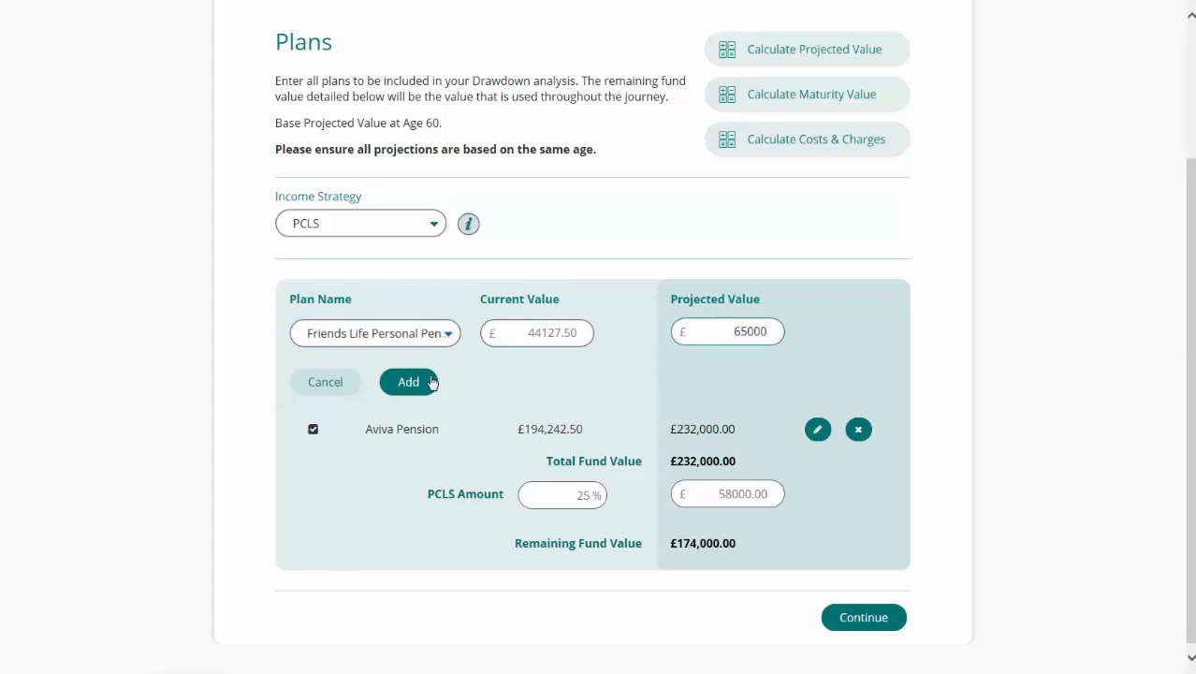
left_click(432, 382)
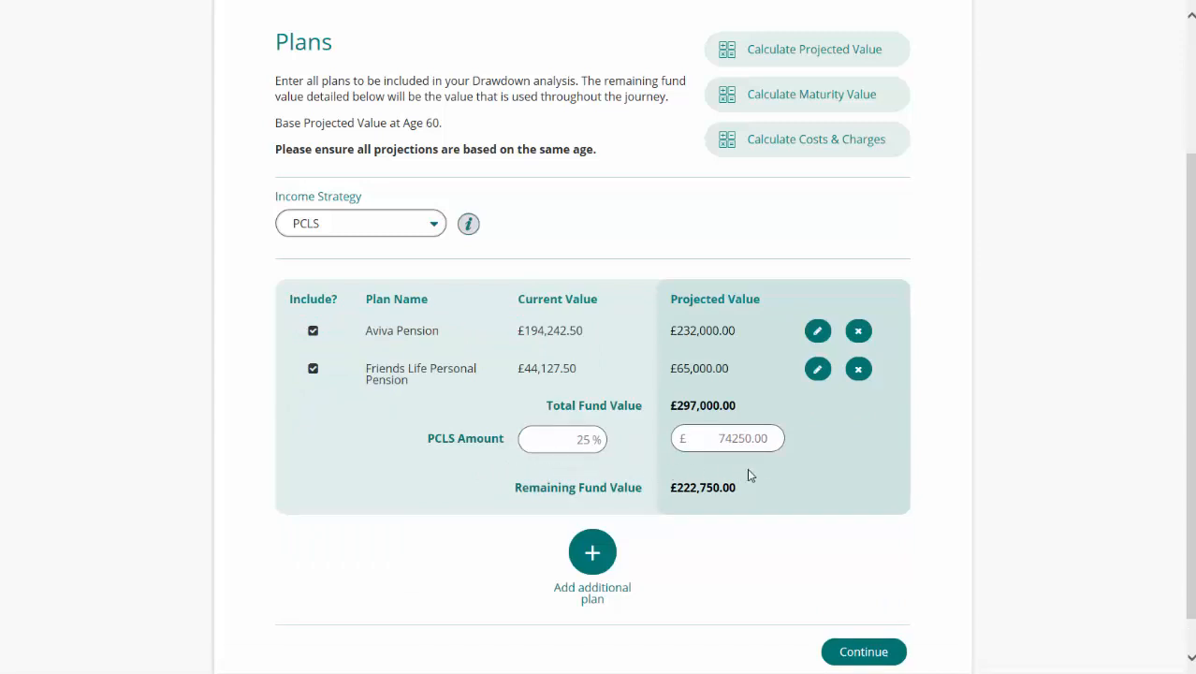
- Continue to the income requirements and choose Profiled Income
scroll(747, 476, "down", 1)
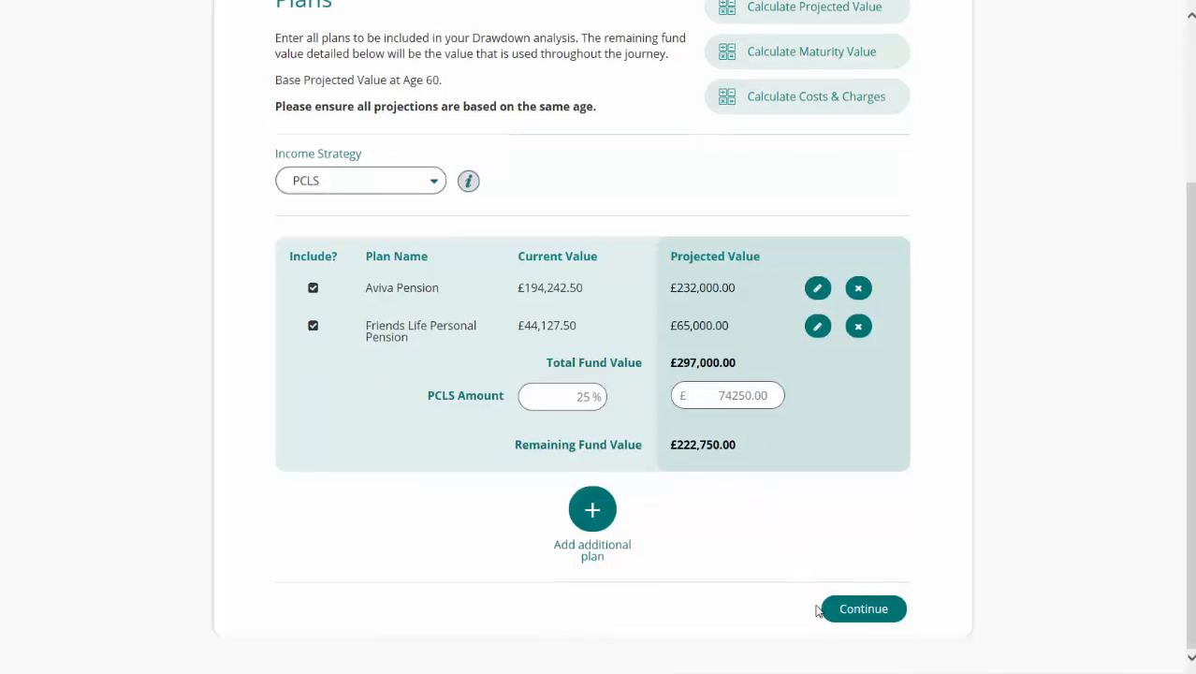
left_click(863, 609)
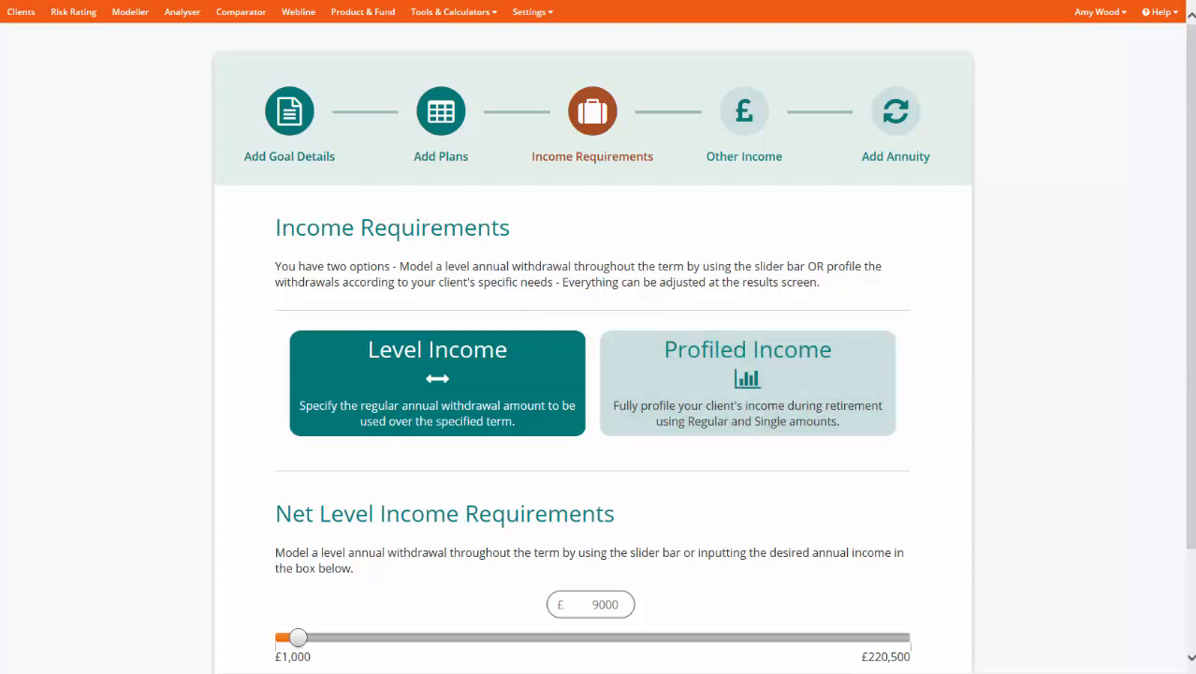
left_click(735, 399)
- Create a regular income amount of £15,000 running from age 60 to age 75
scroll(734, 397, "down", 3)
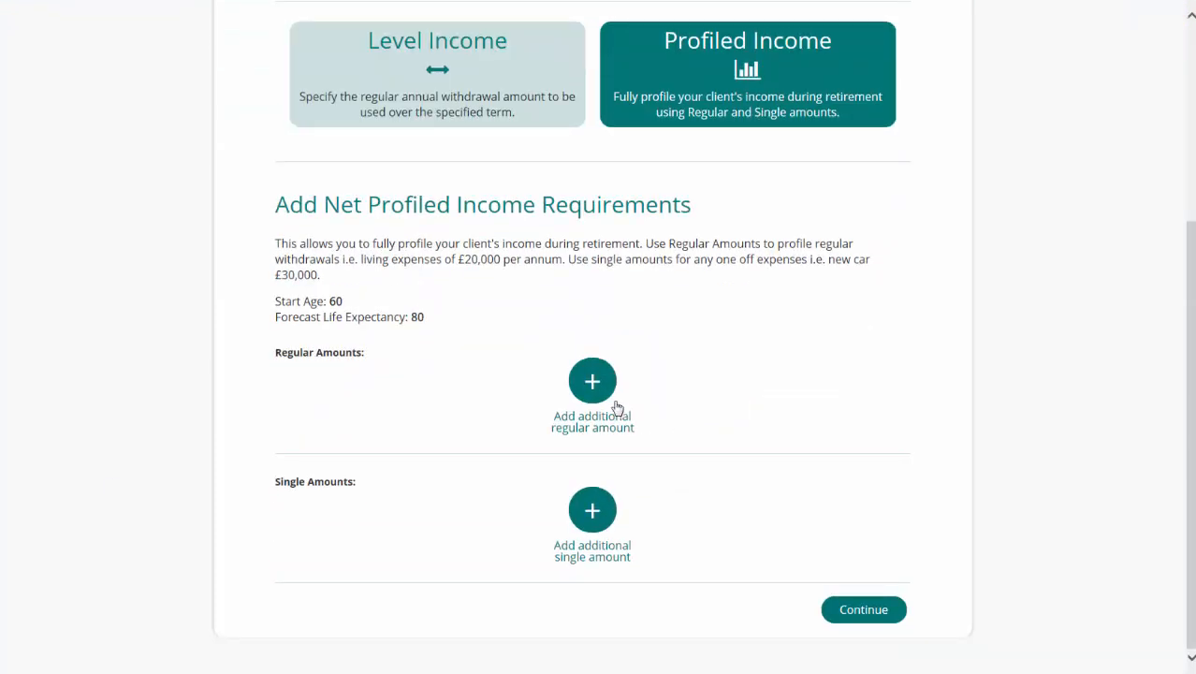
left_click(592, 381)
left_click(515, 427)
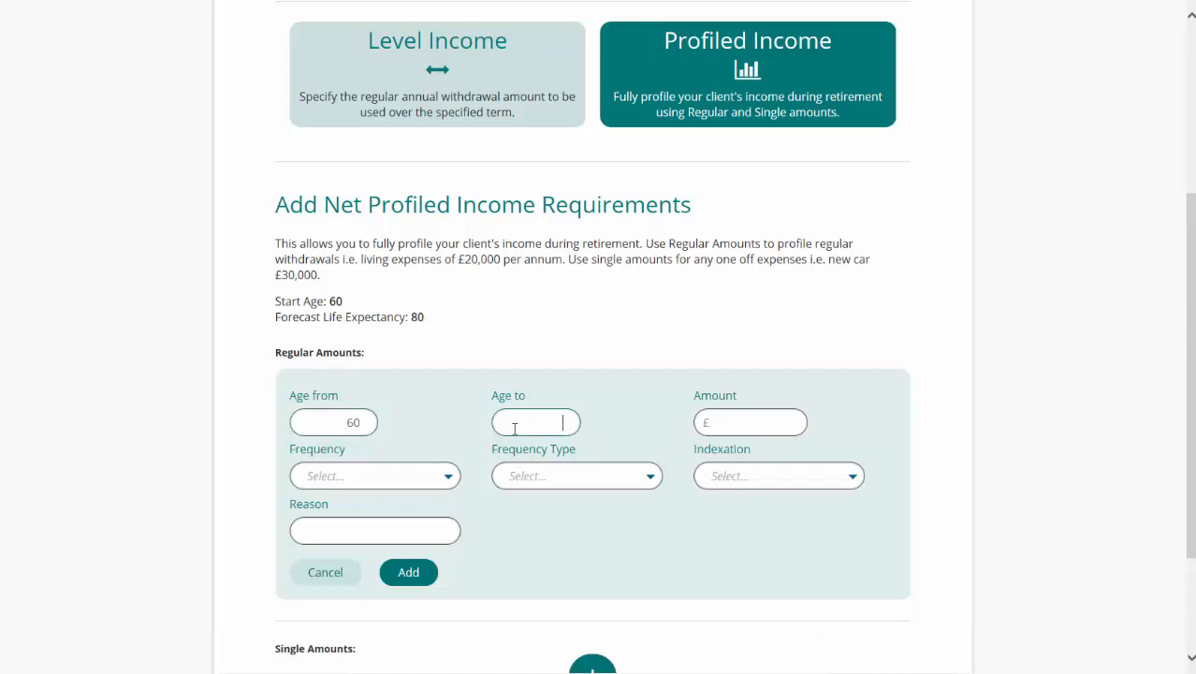
type("75")
left_click(751, 416)
type("15000")
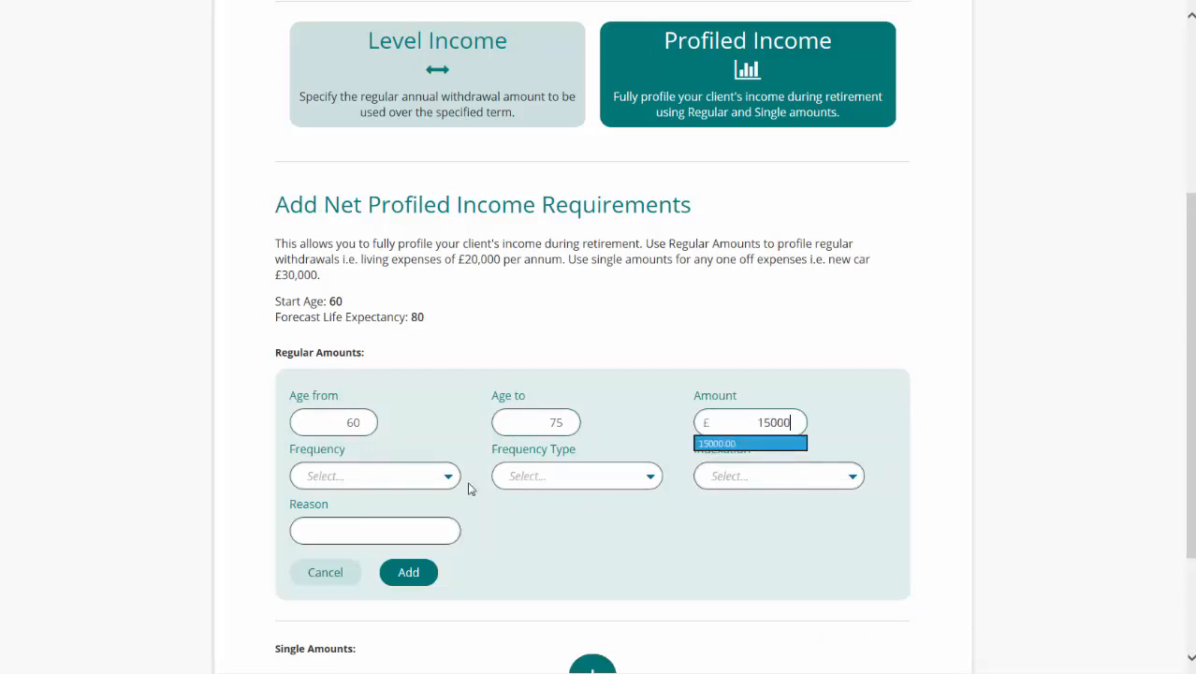
- Complete the £15,000 regular amount with Annually frequency, Advance type, RPI (3.9%) indexation and reason Living Costs, and add it
left_click(387, 481)
left_click(386, 552)
left_click(547, 478)
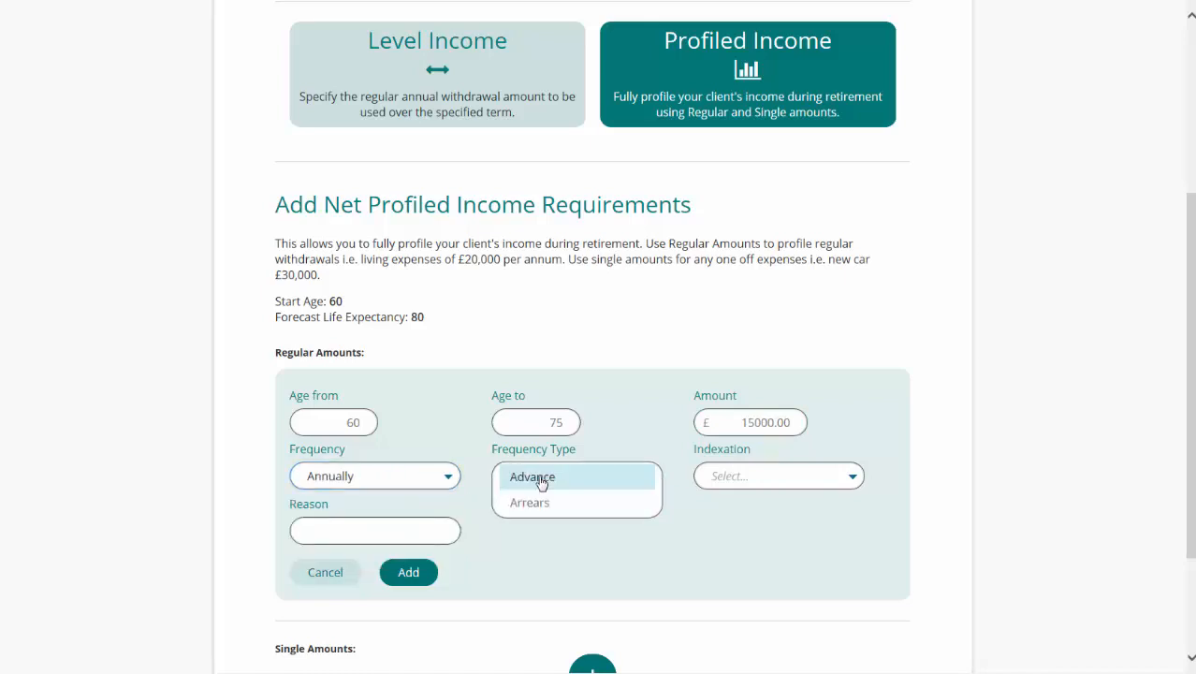
left_click(544, 477)
left_click(748, 476)
left_click(751, 500)
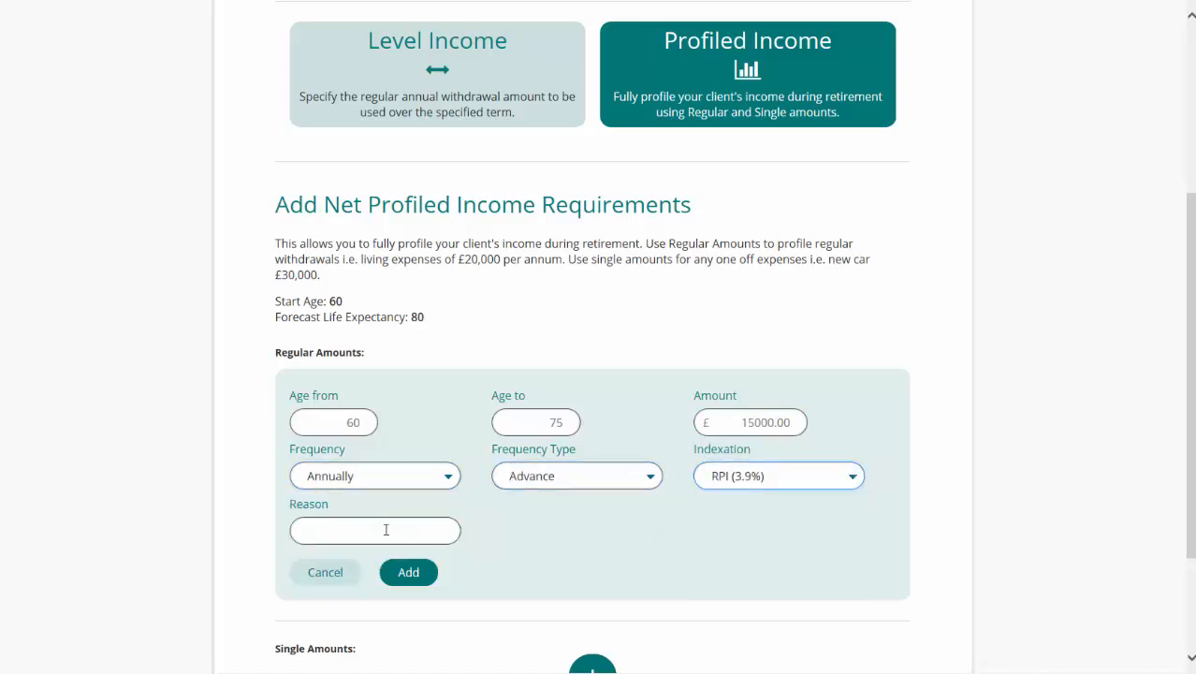
left_click(385, 530)
type("Living Costs")
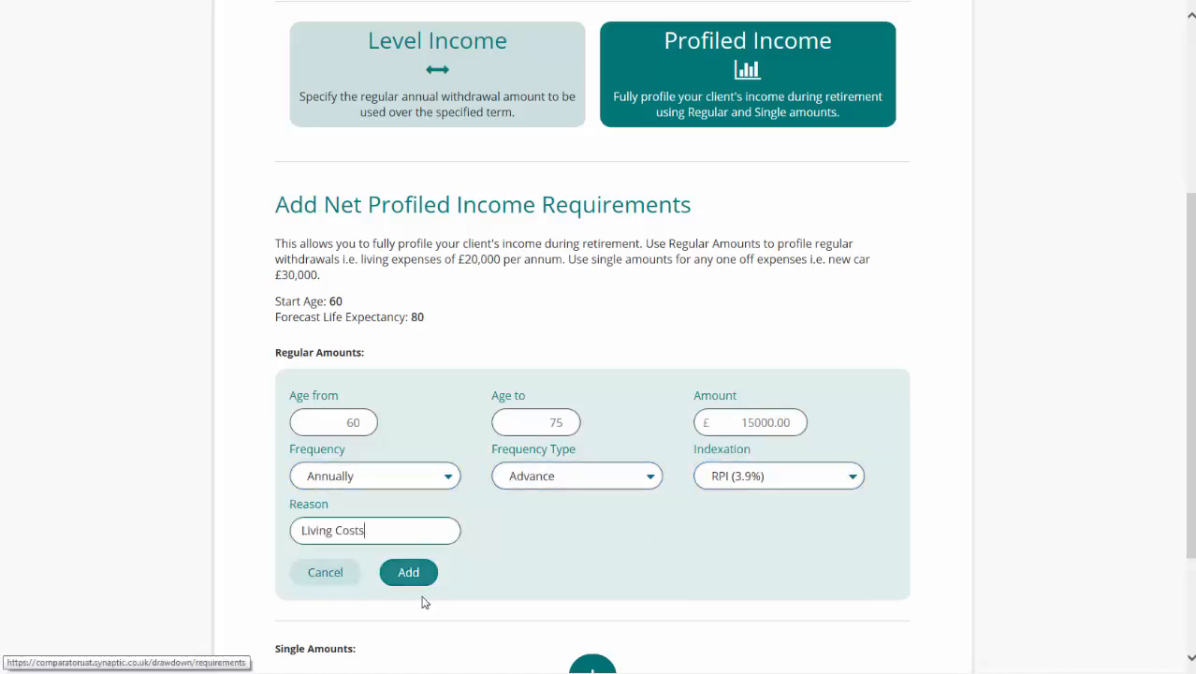
left_click(418, 574)
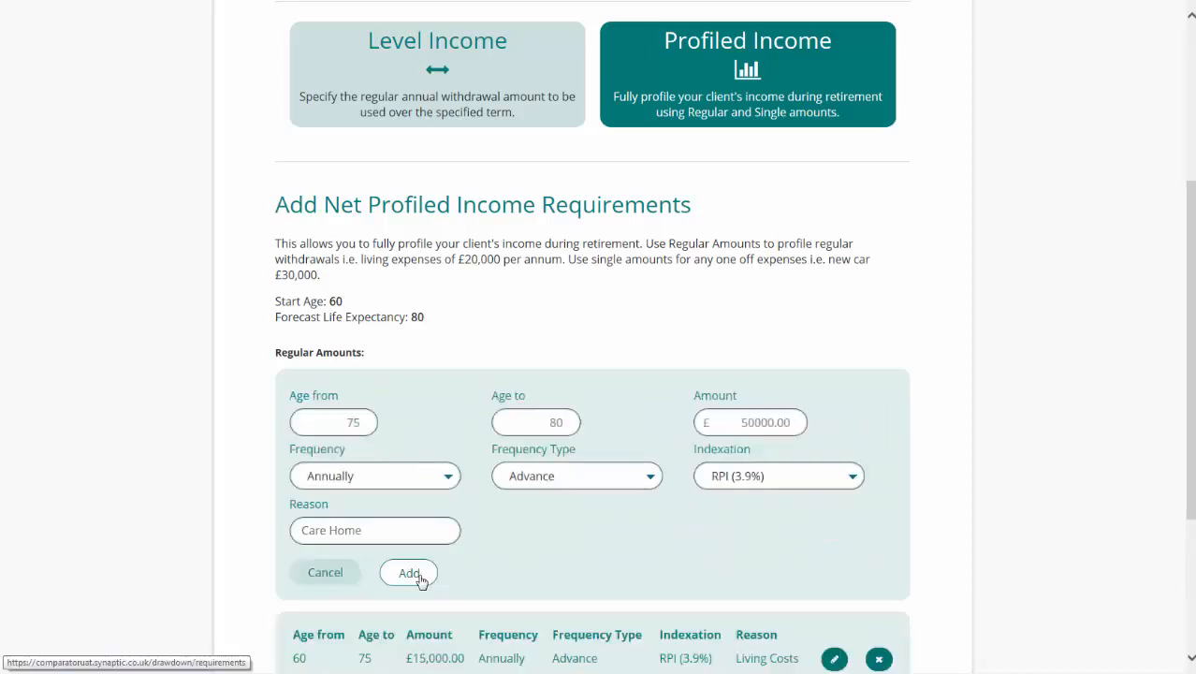
- Add a £50,000 Care Home regular amount from age 75 to 80, paid annually in advance with RPI (3.9%) indexation
left_click(420, 581)
scroll(590, 513, "down", 2)
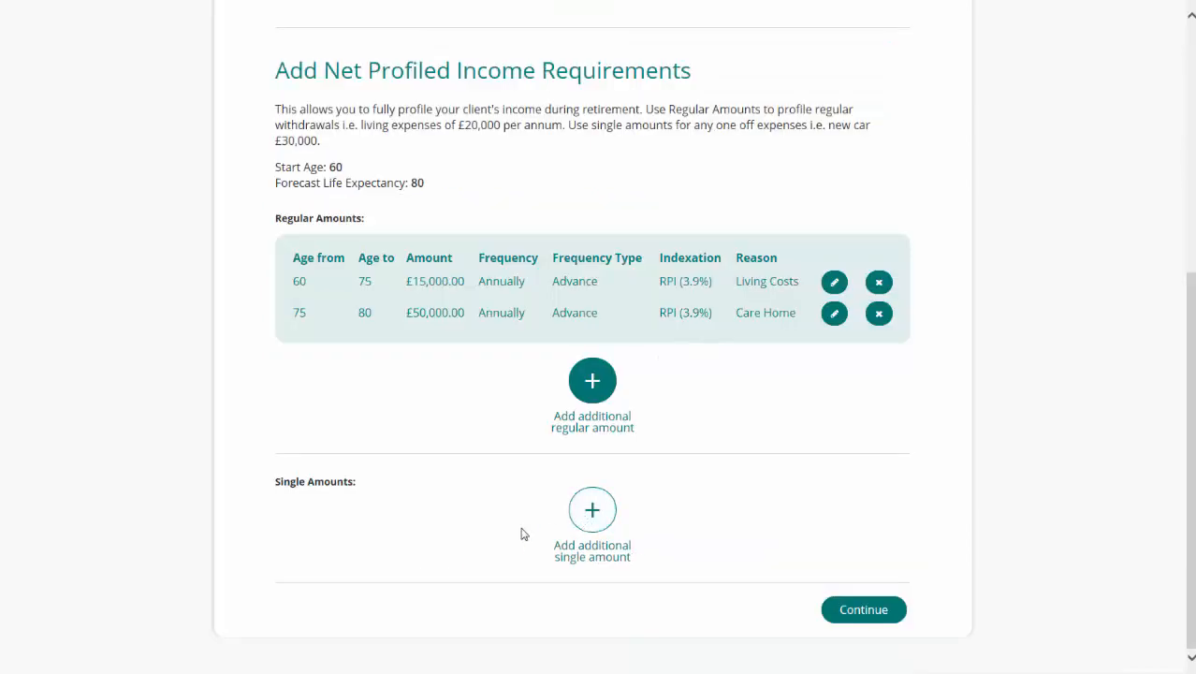
- Add a single amount of £20,000 at age 67 with the reason Car, and continue to the other income stage
left_click(592, 510)
left_click(395, 553)
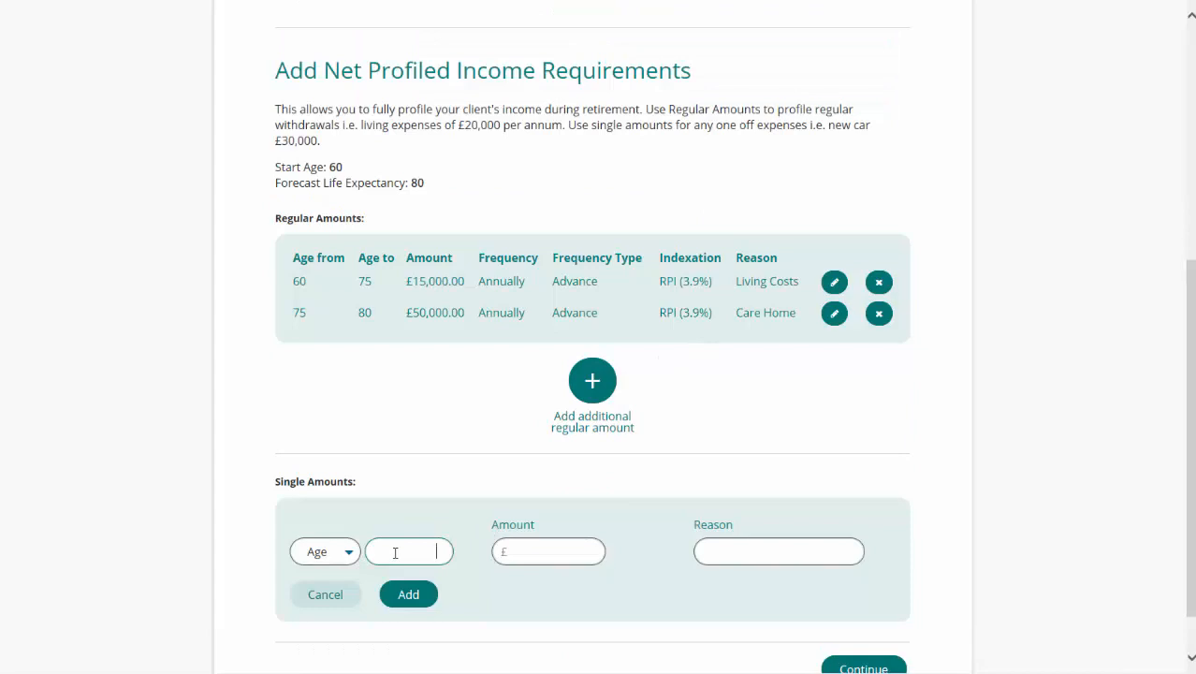
type("67")
left_click(537, 553)
type("20000")
left_click(761, 557)
type("Car")
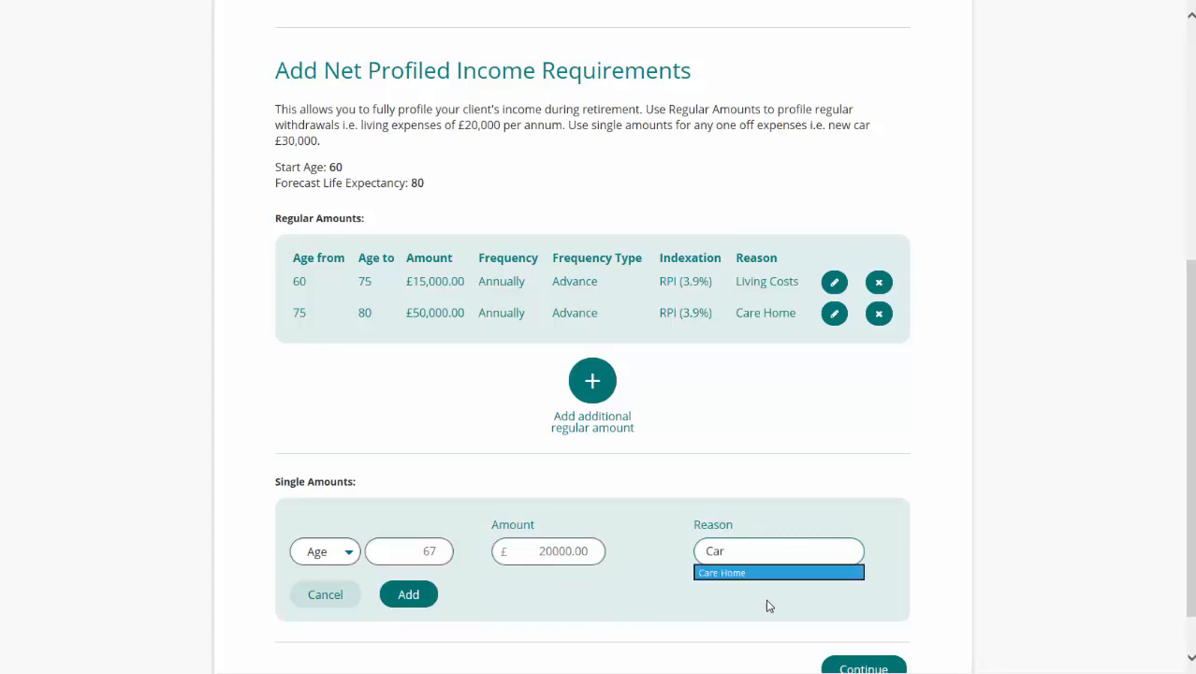
left_click(768, 606)
scroll(785, 615, "down", 1)
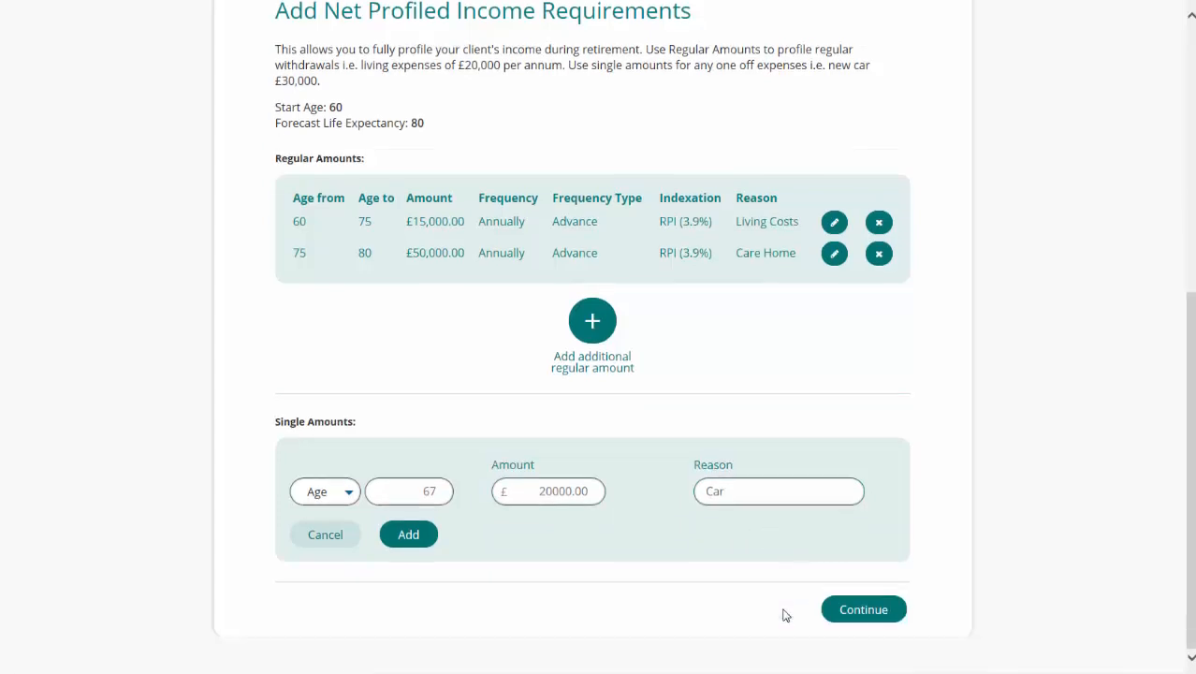
left_click(409, 535)
scroll(737, 613, "down", 1)
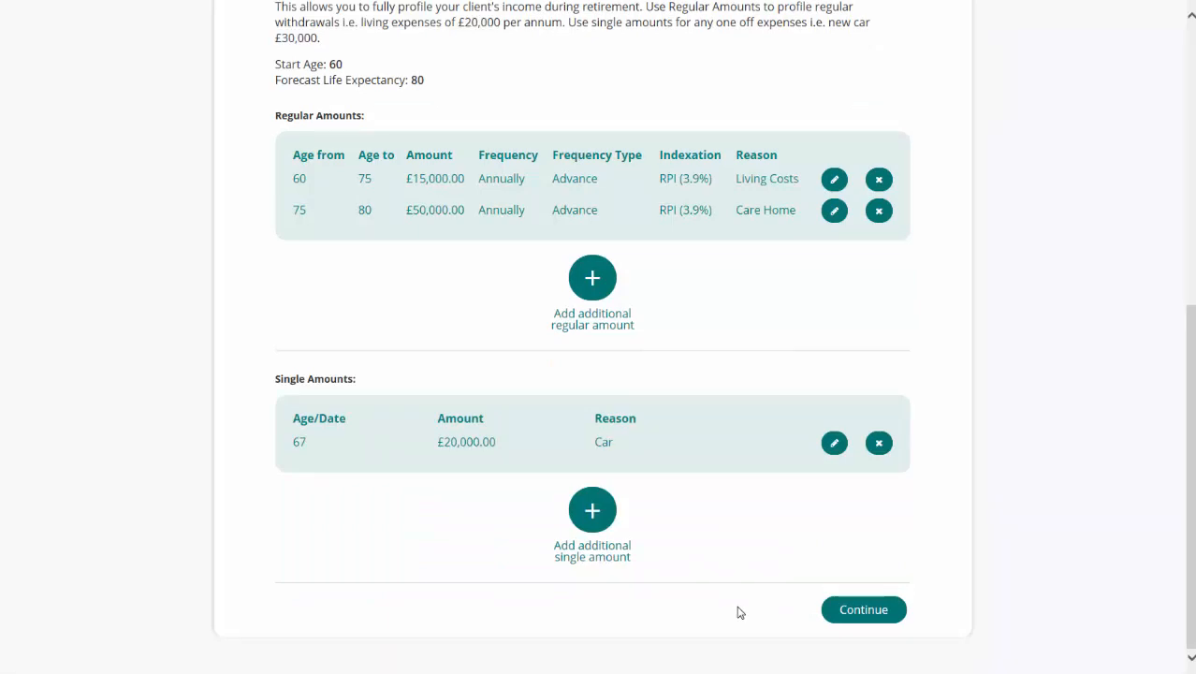
left_click(886, 616)
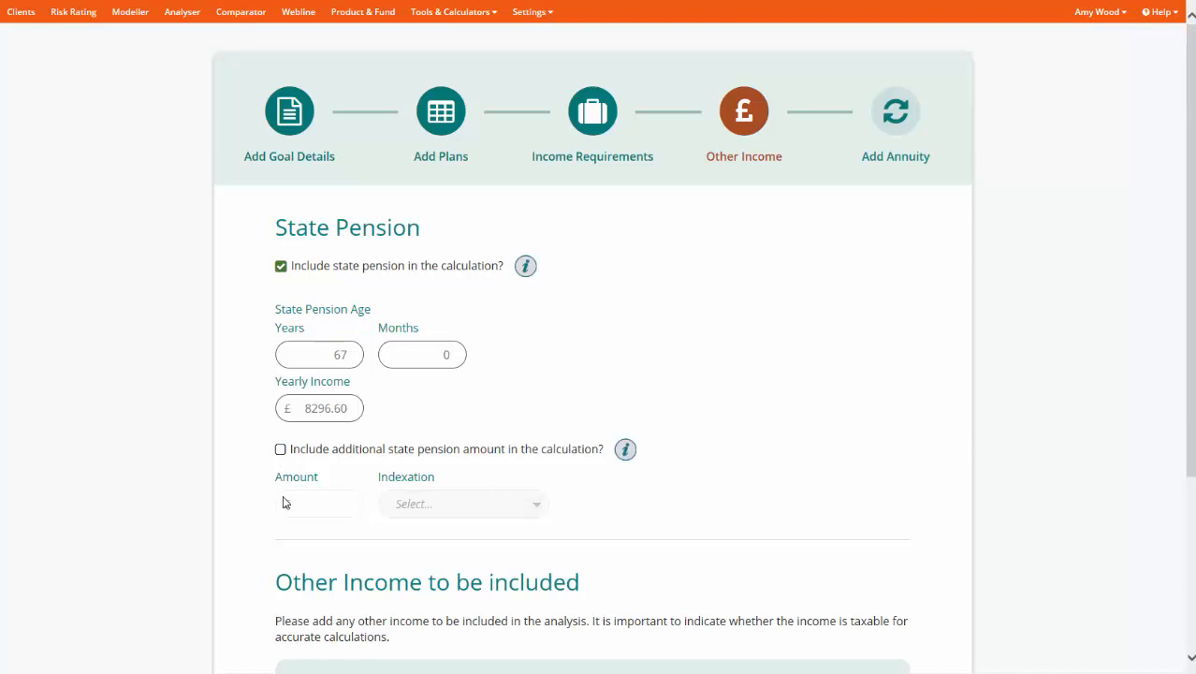
- Add the existing Buy to Let income of £1,000 per month to the other income included in the analysis
scroll(286, 503, "down", 3)
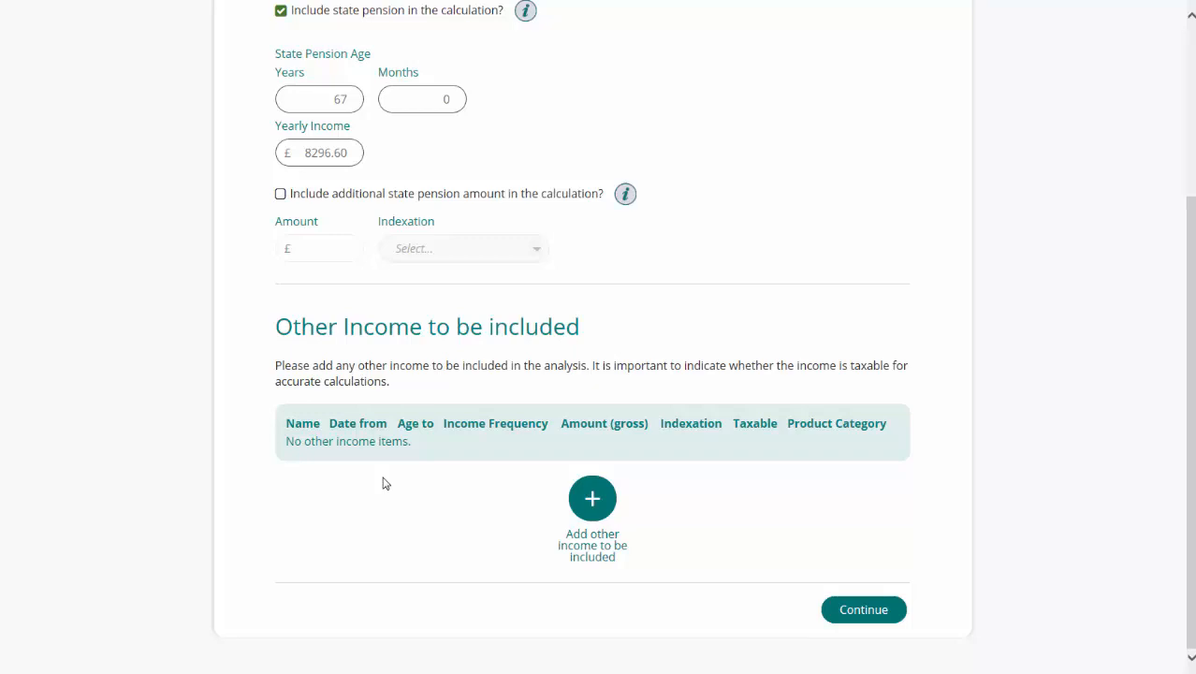
left_click(592, 498)
scroll(594, 512, "down", 2)
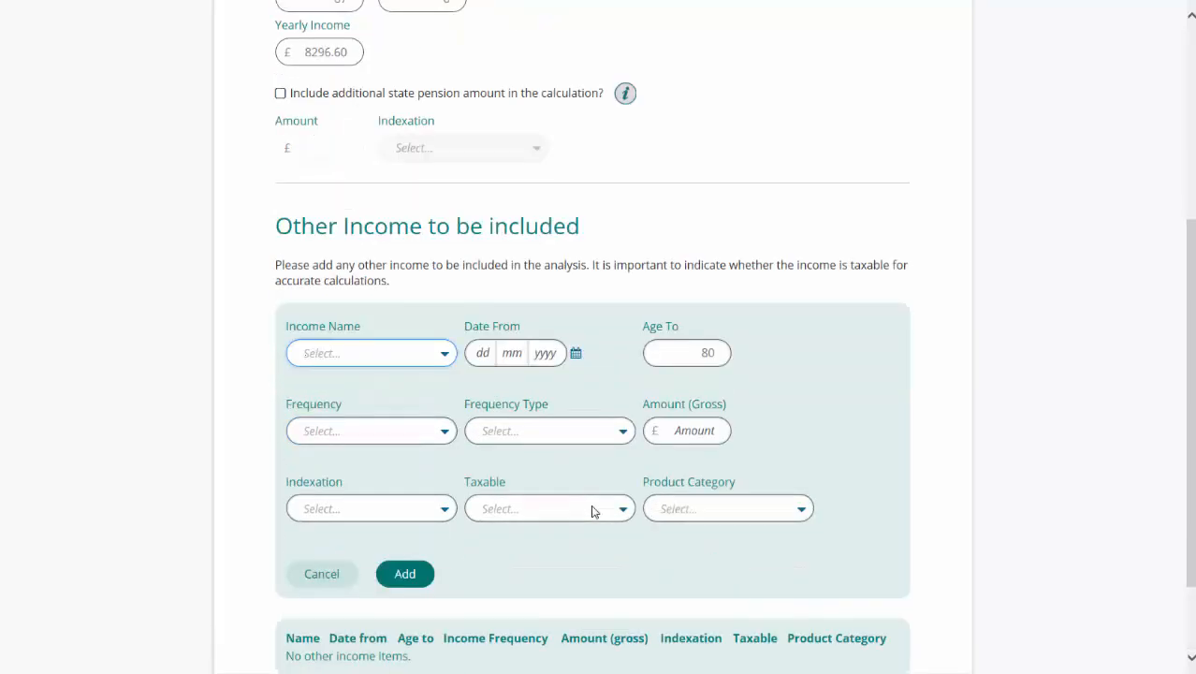
left_click(435, 253)
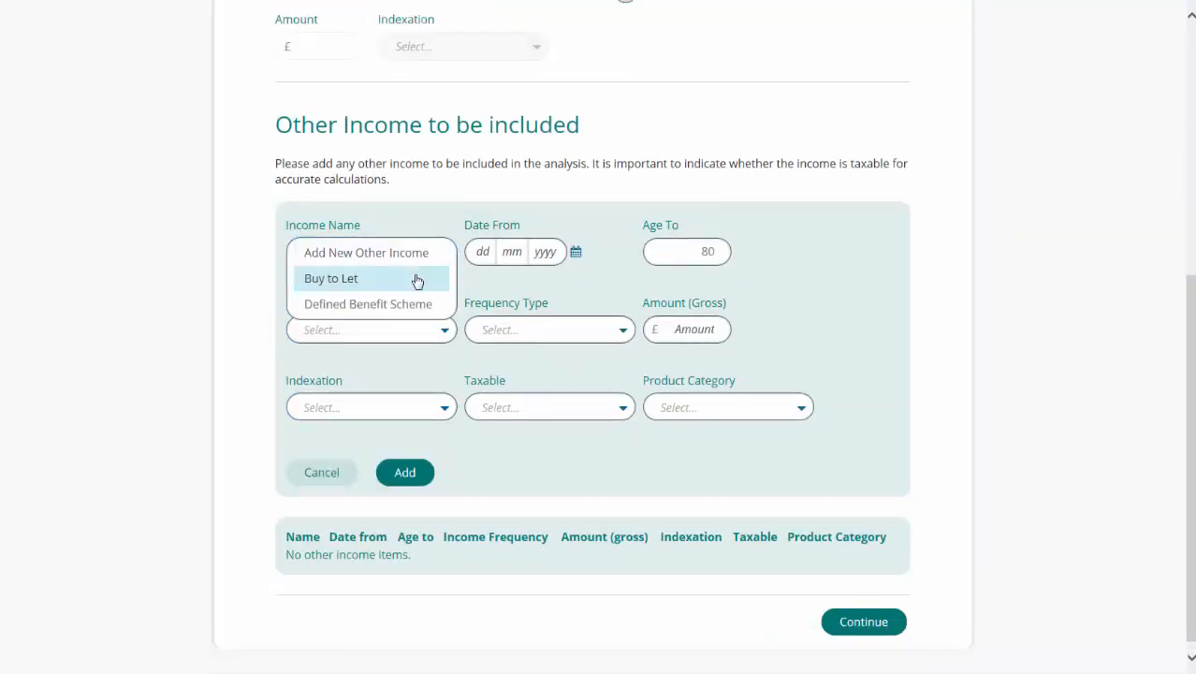
left_click(418, 279)
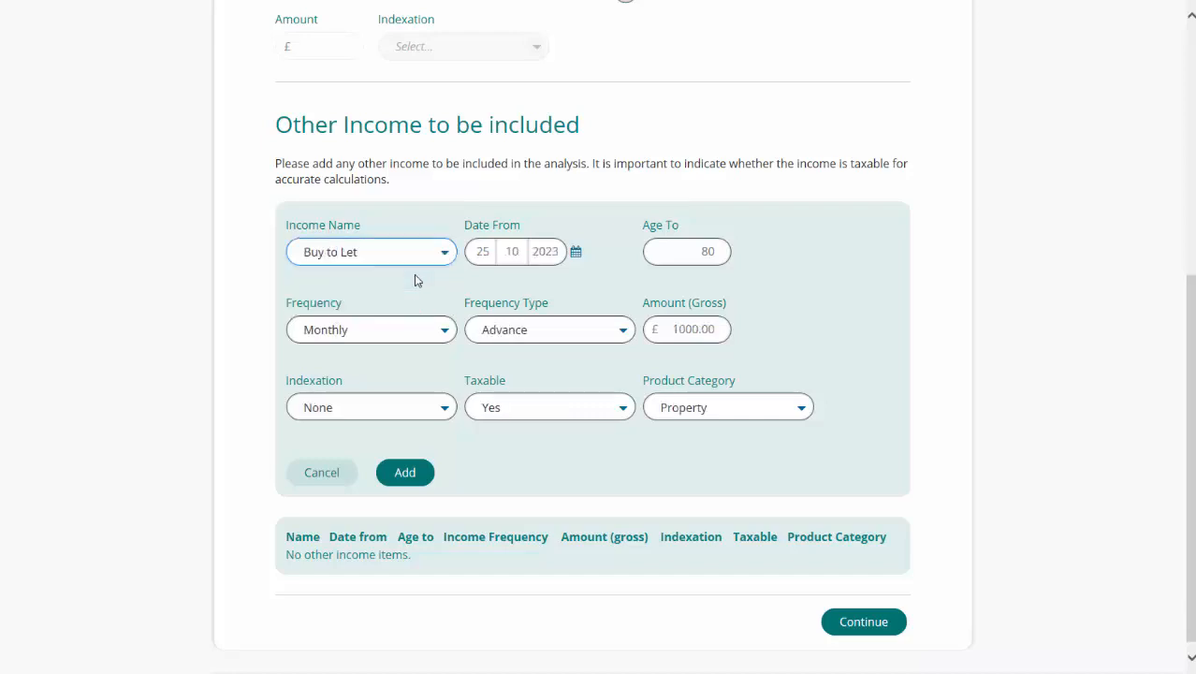
left_click(418, 478)
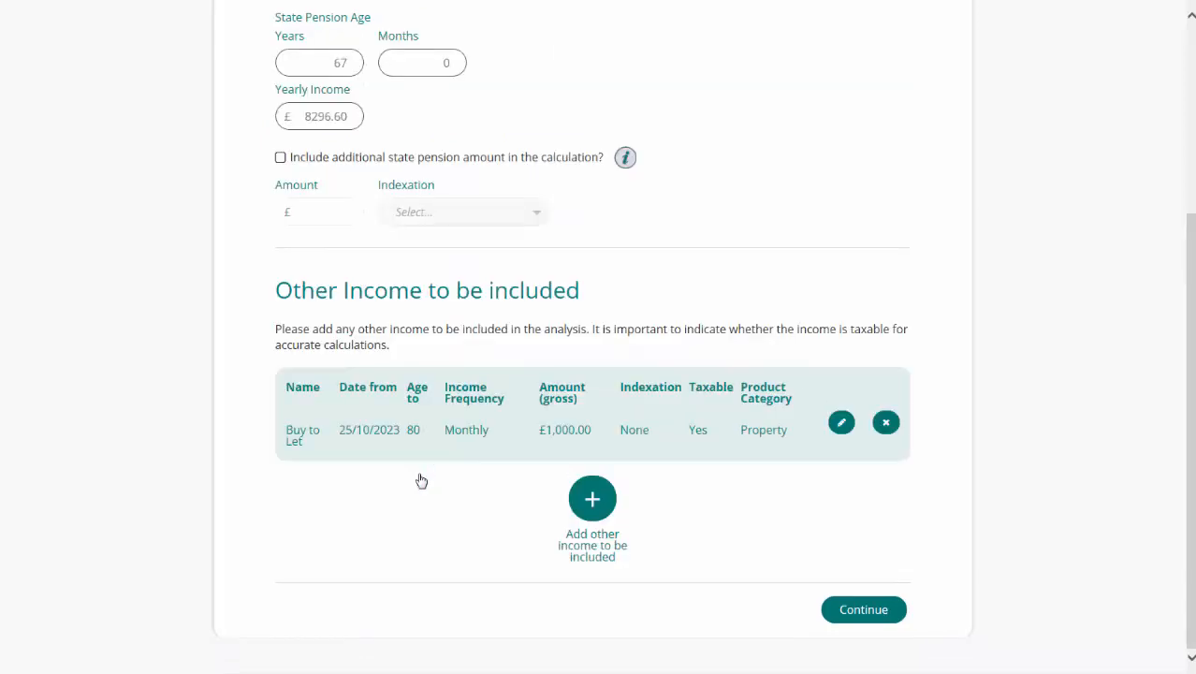
- Add the Defined Benefit Scheme income of £2,000 per month to the other income and continue to the annuity stage
left_click(592, 498)
left_click(407, 414)
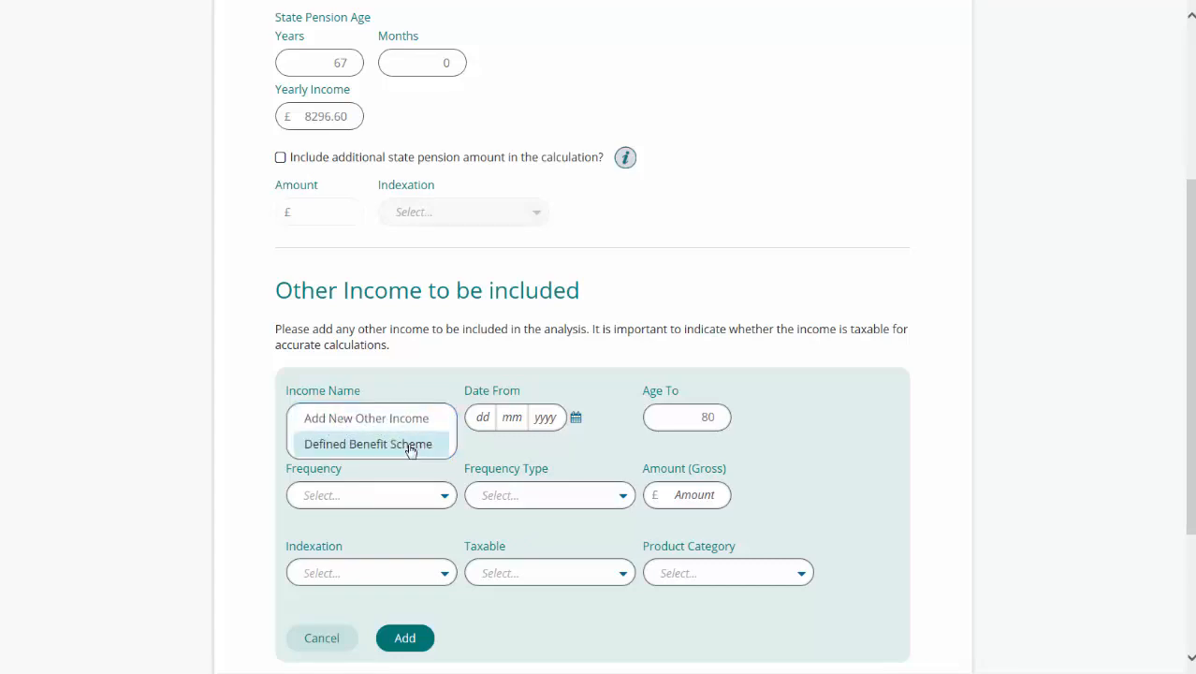
left_click(410, 445)
scroll(408, 449, "down", 2)
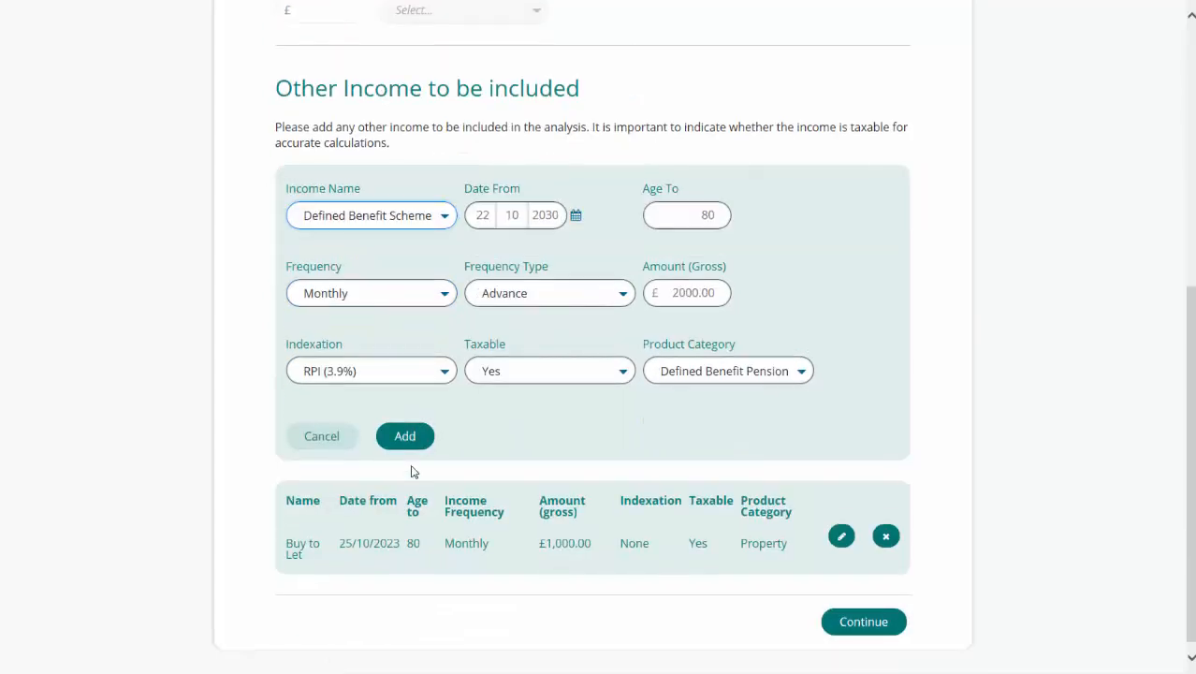
left_click(402, 436)
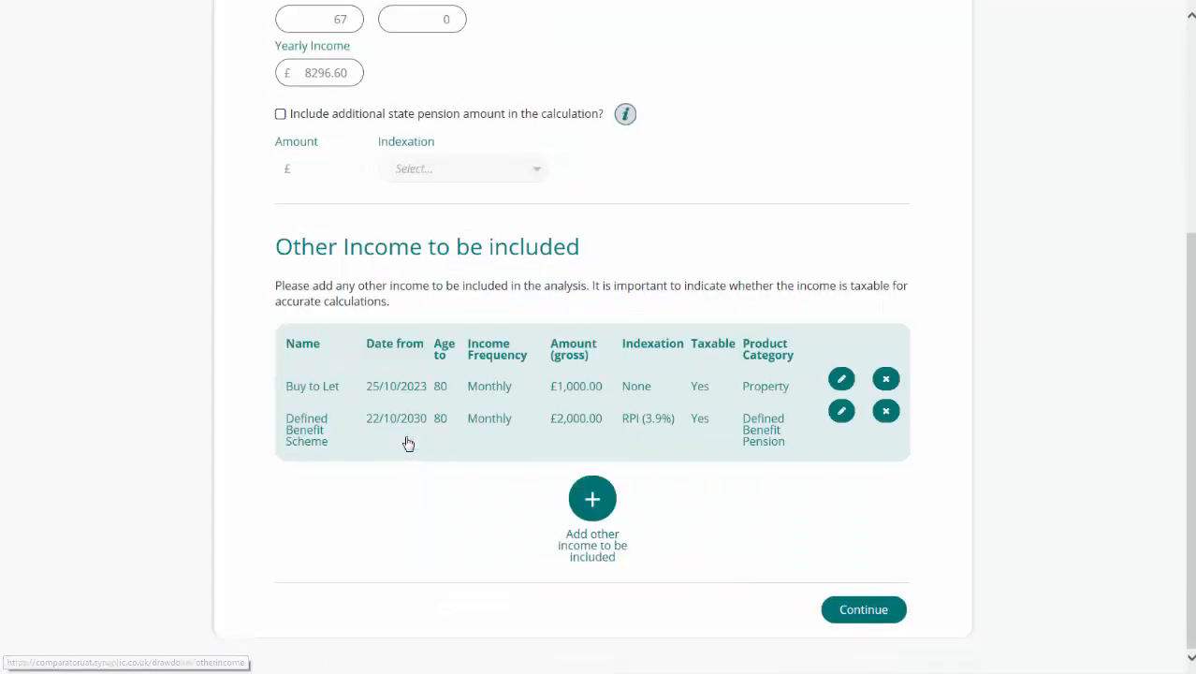
left_click(833, 612)
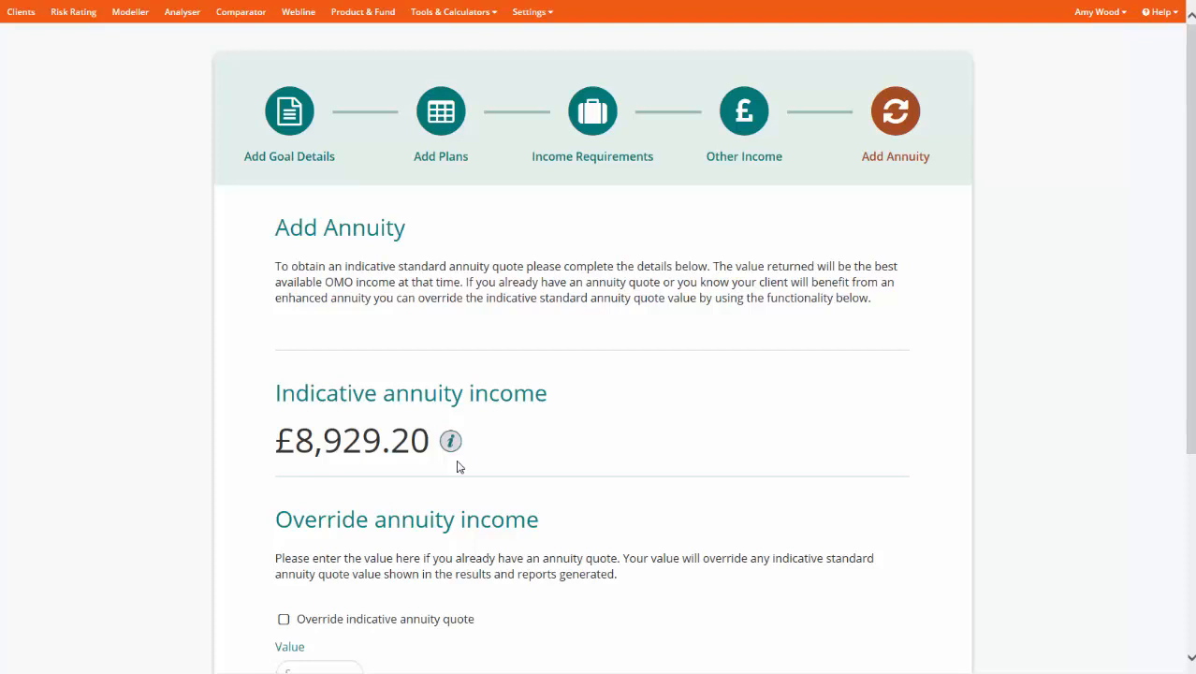
- Check the override annuity income options and proceed to the income analysis results
scroll(459, 466, "down", 3)
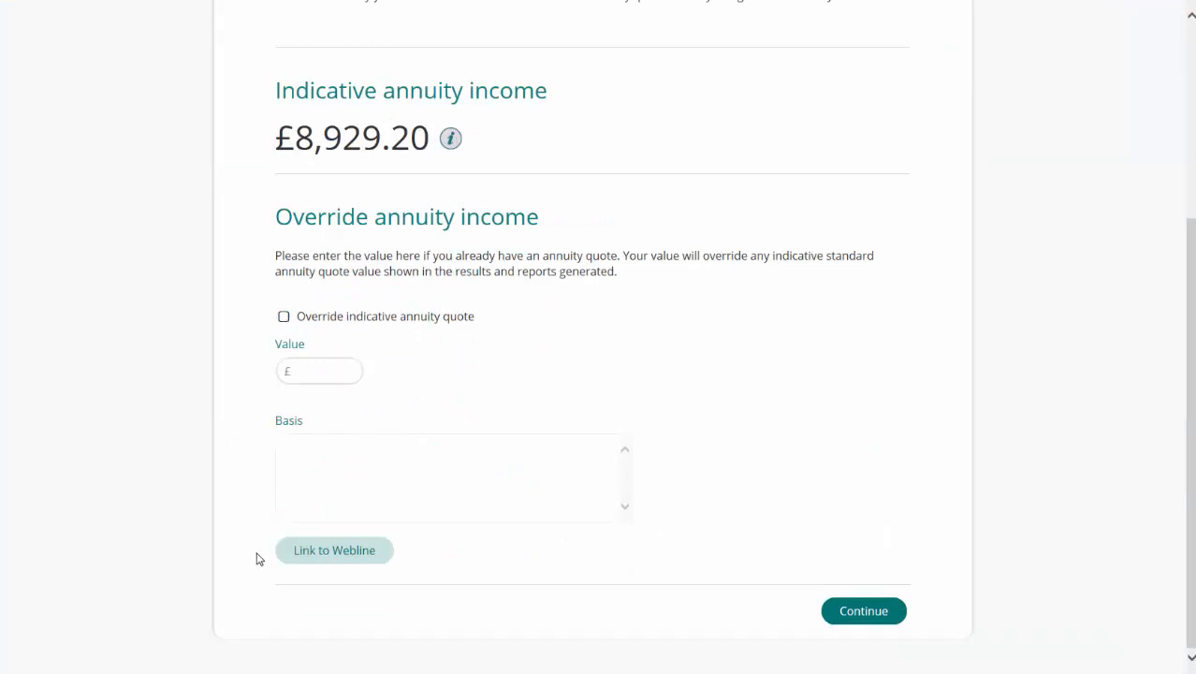
left_click(328, 557)
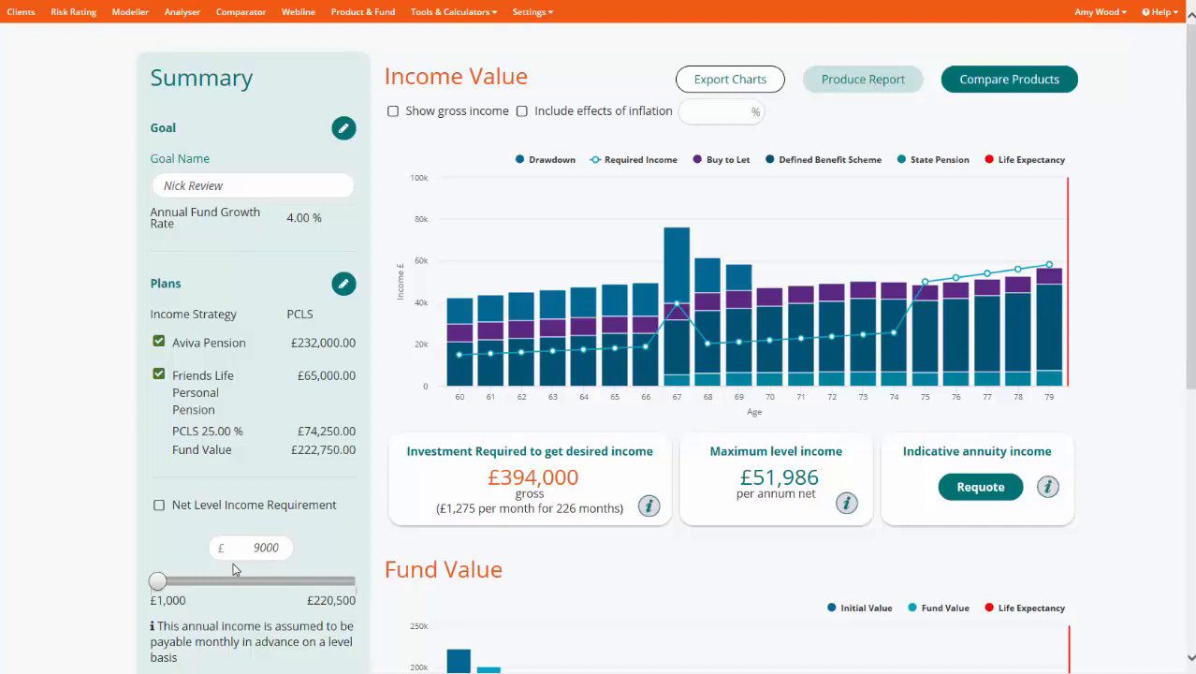
- Toggle the Aviva Pension plan out of and back into the analysis, and exclude the £20,000 single amount at age 67
left_click(160, 343)
left_click(160, 343)
scroll(248, 370, "down", 3)
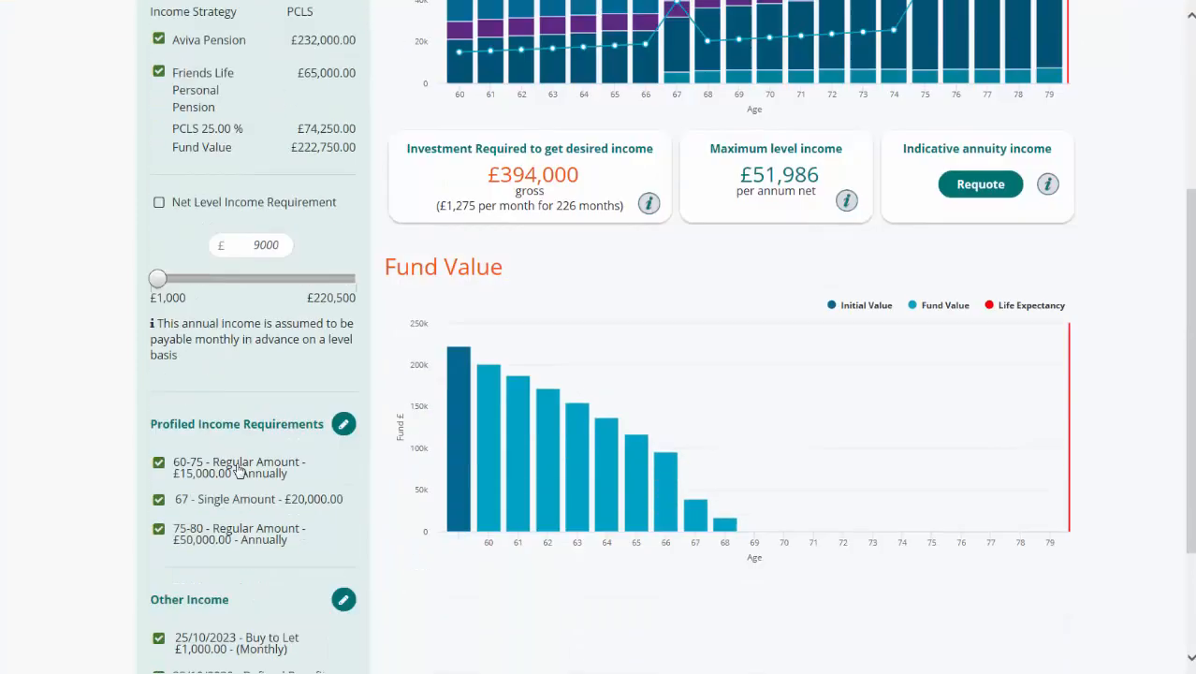
left_click(159, 500)
- Show gross income on the Income Value chart and requote the indicative annuity income
scroll(311, 362, "up", 2)
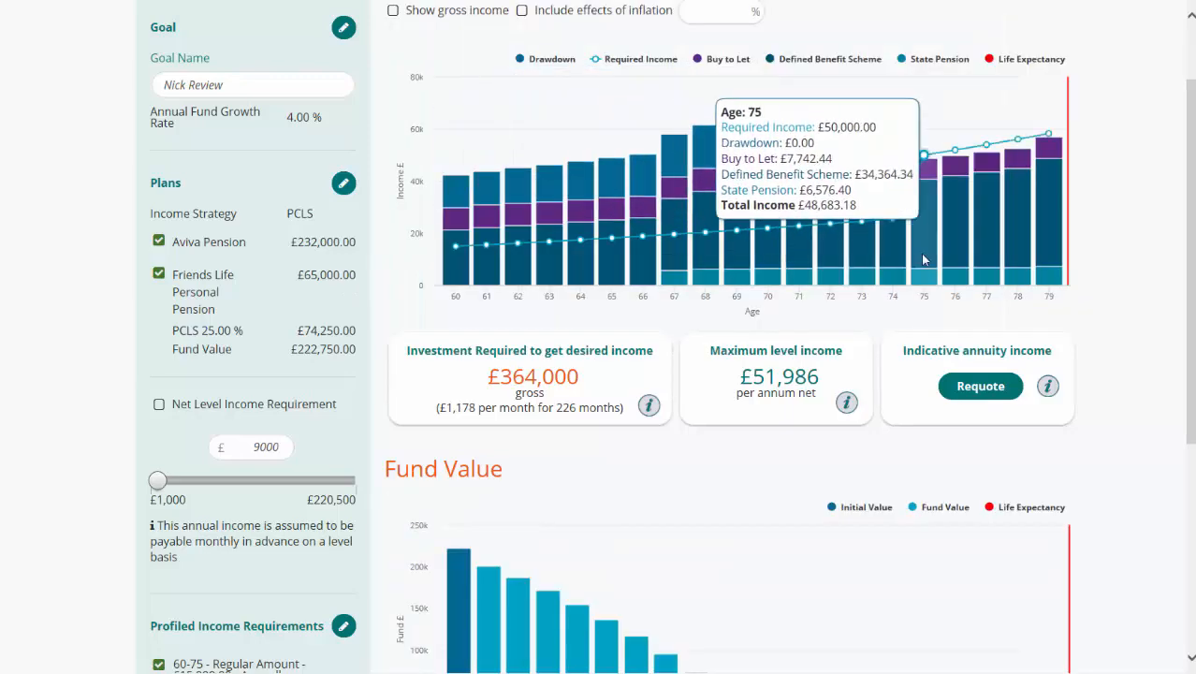
scroll(922, 259, "up", 1)
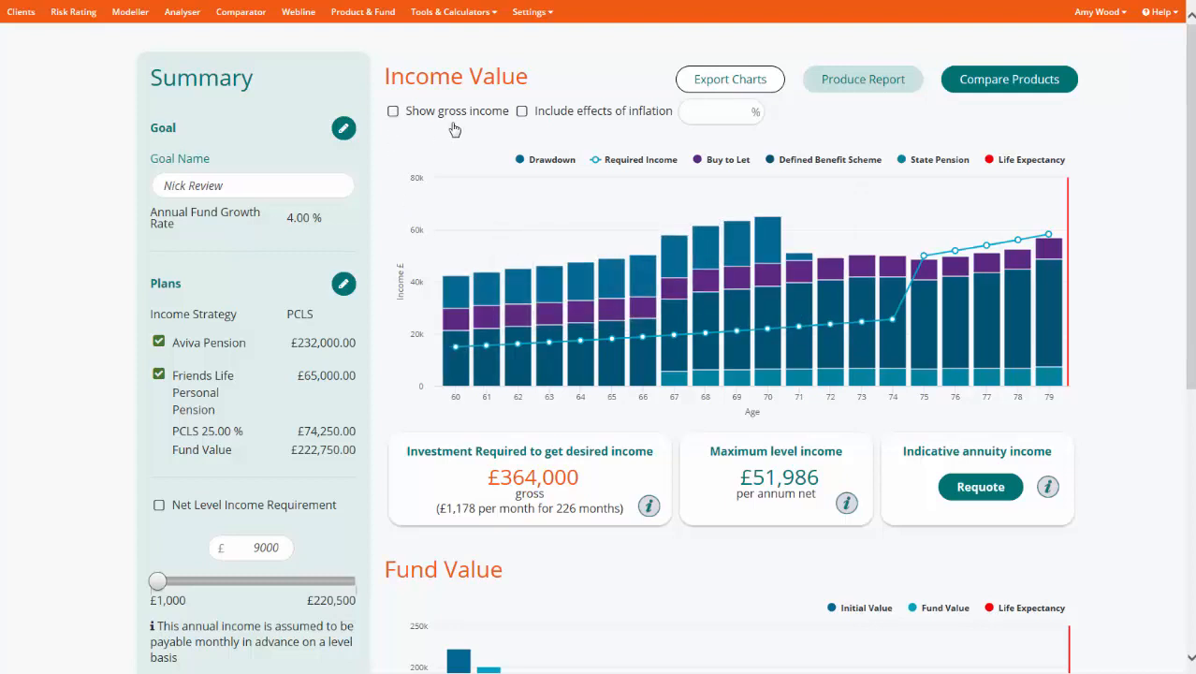
left_click(393, 112)
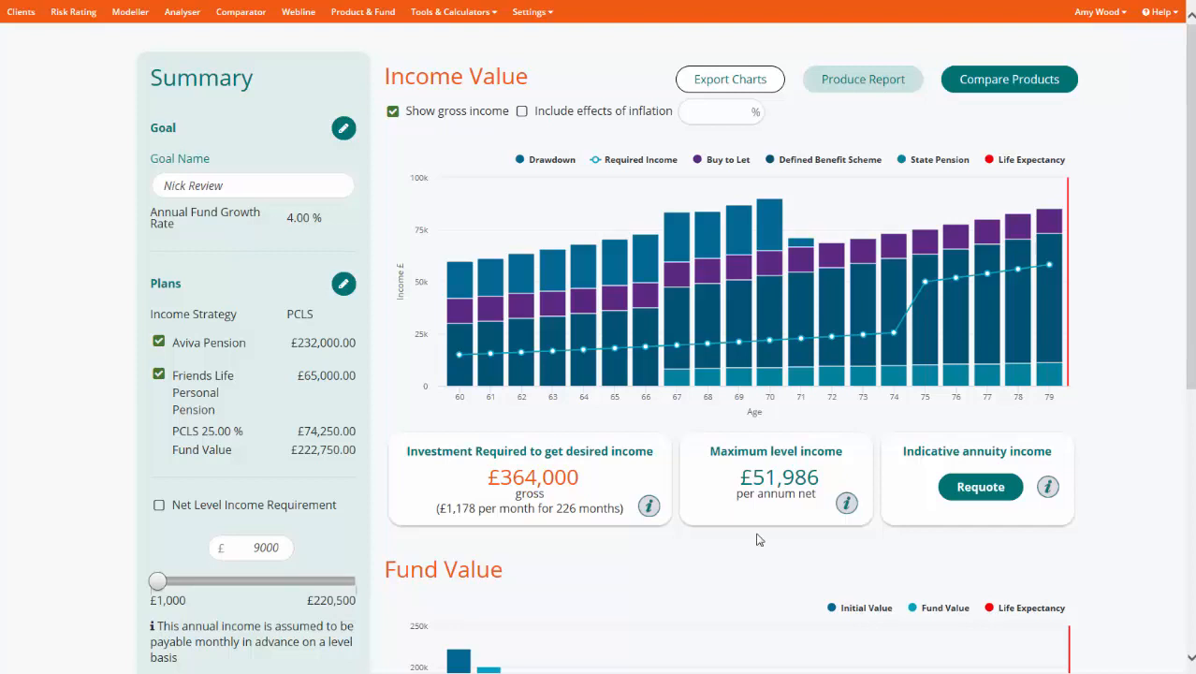
left_click(975, 489)
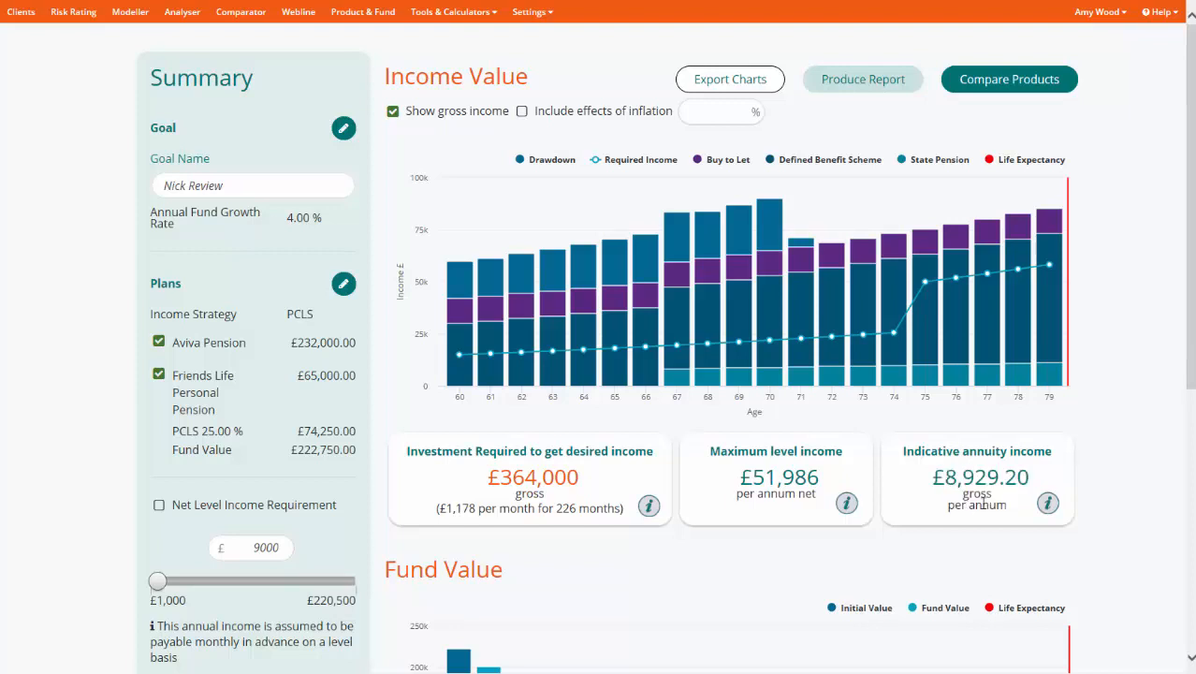
- Inspect the yearly values in the Fund Value chart and produce the income analysis report
scroll(992, 516, "down", 5)
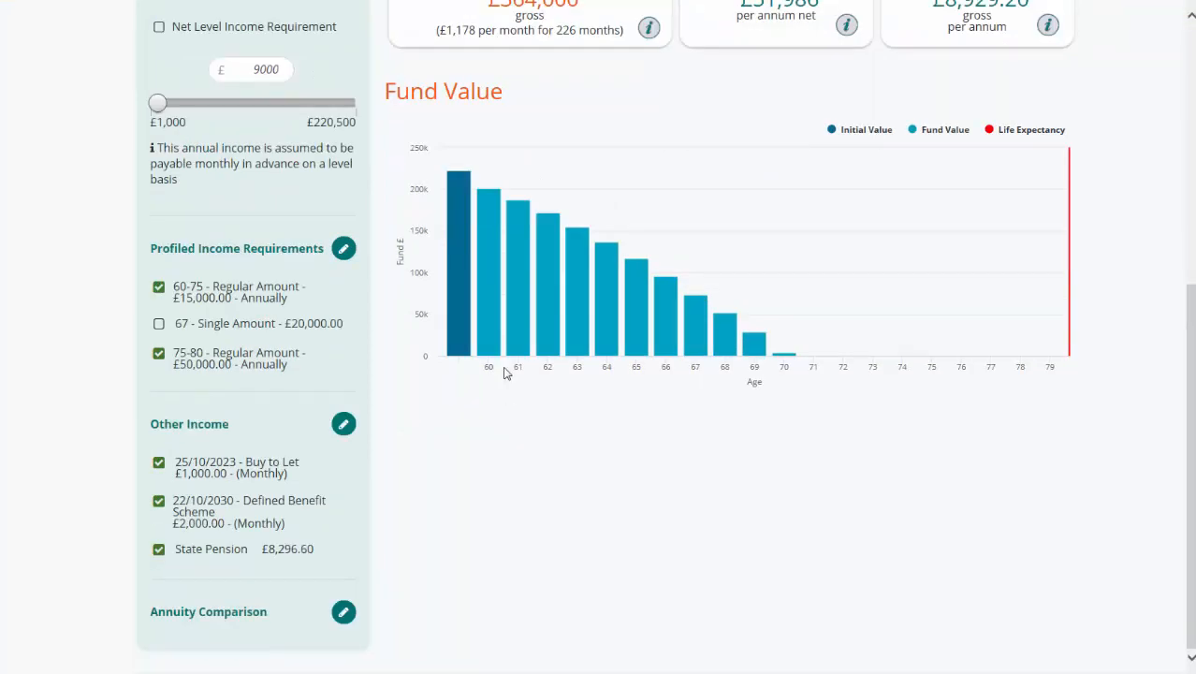
mouse_move(485, 318)
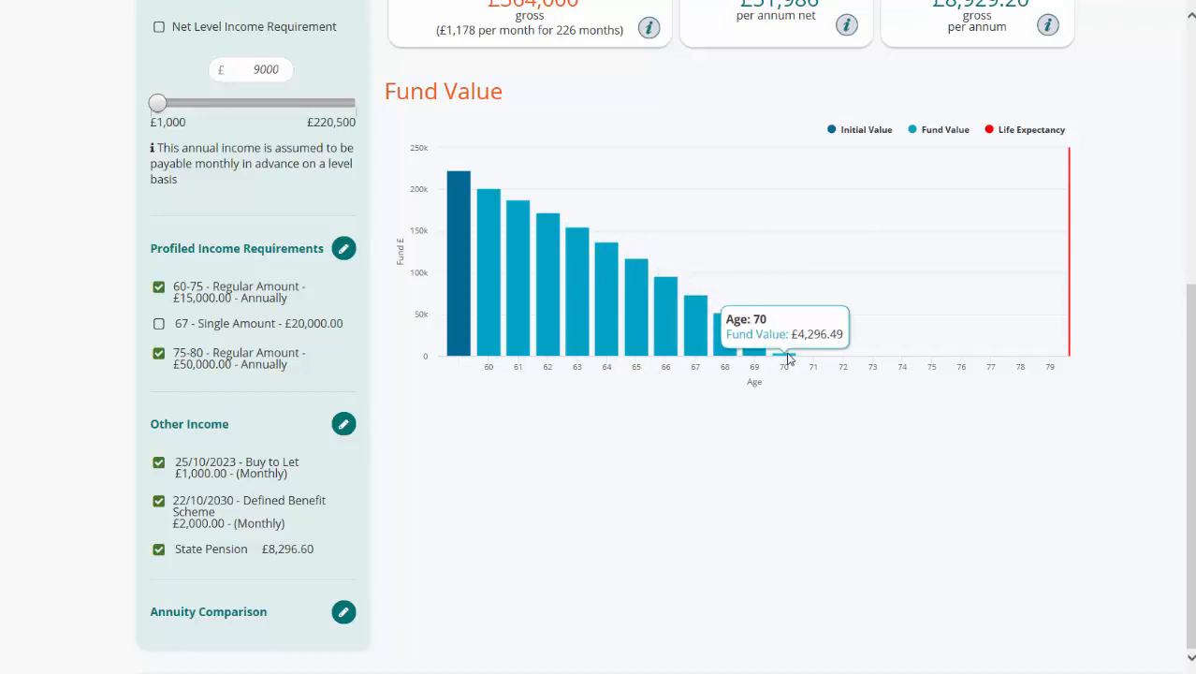
scroll(788, 358, "up", 5)
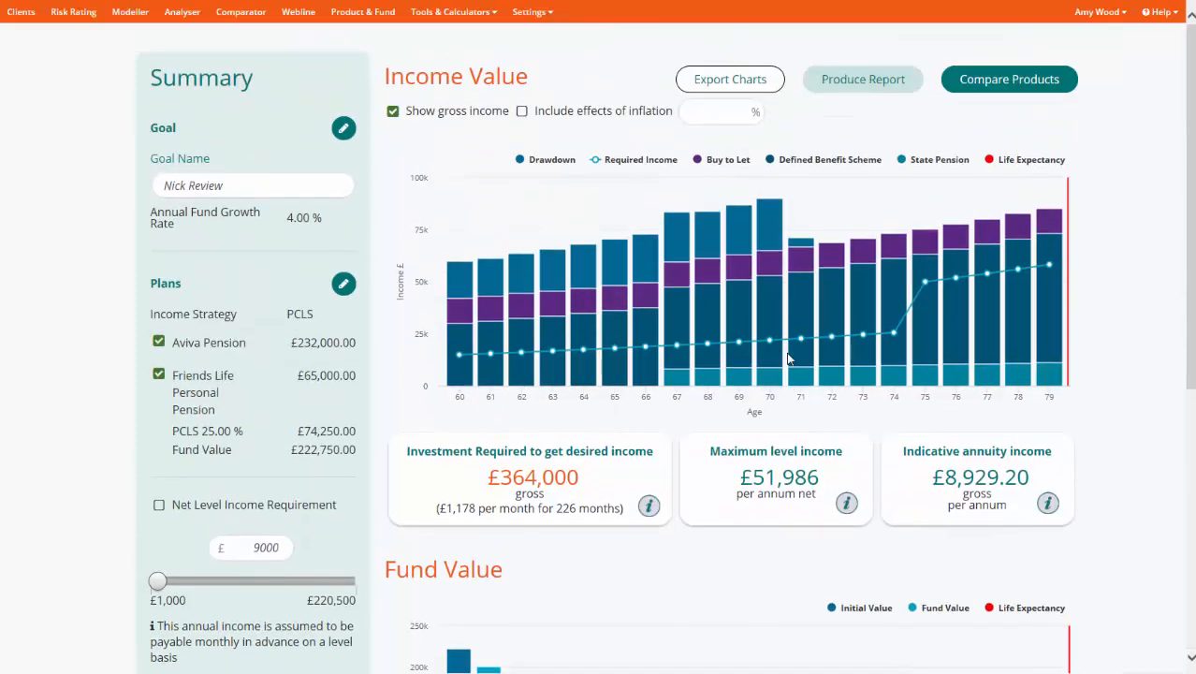
left_click(835, 82)
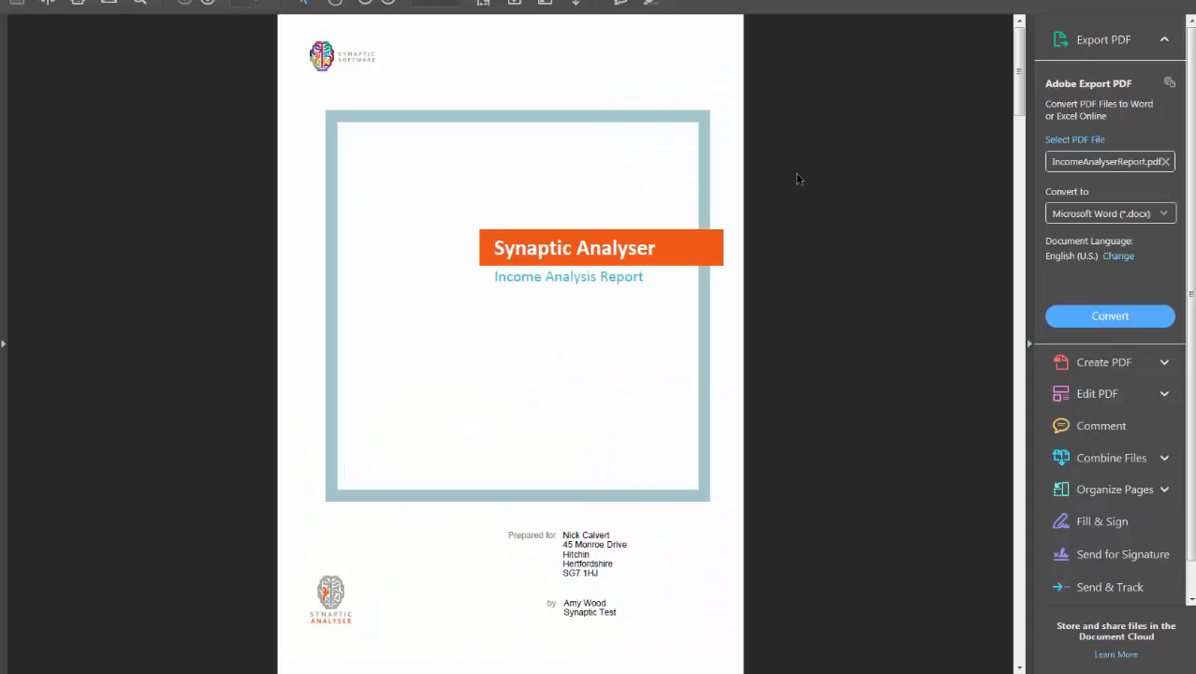
- Read through the report's goal details, plans, income requirements, other income, income and fund value tables, and assumptions
scroll(798, 168, "down", 7)
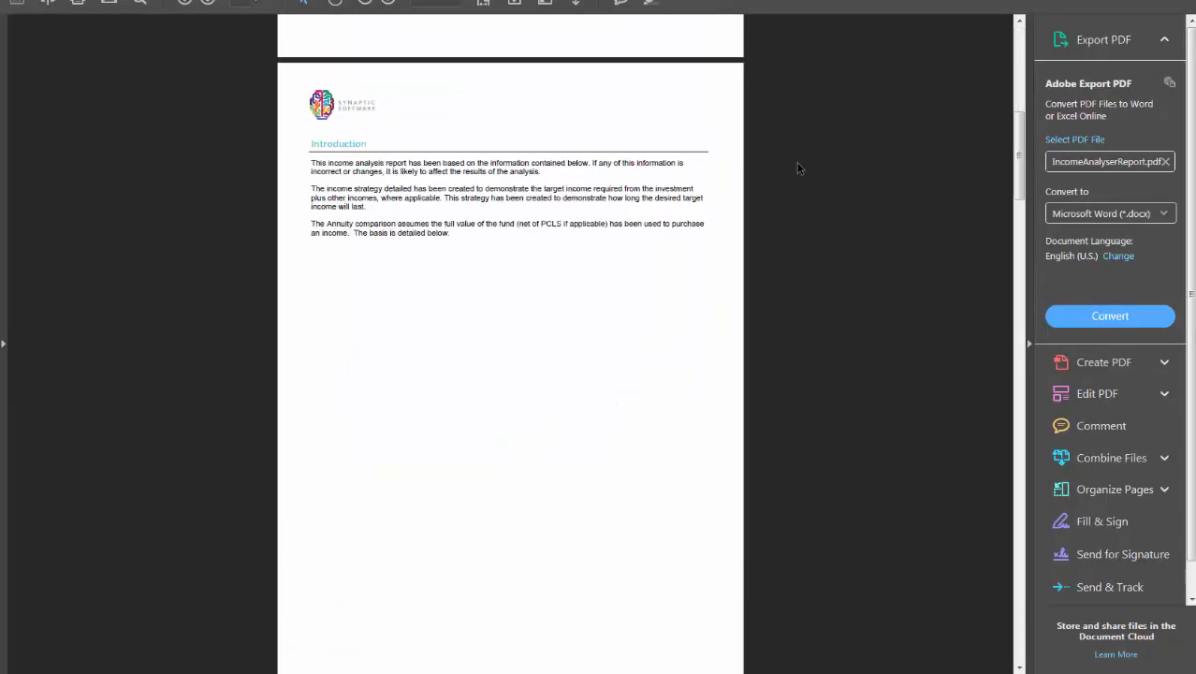
scroll(798, 168, "down", 10)
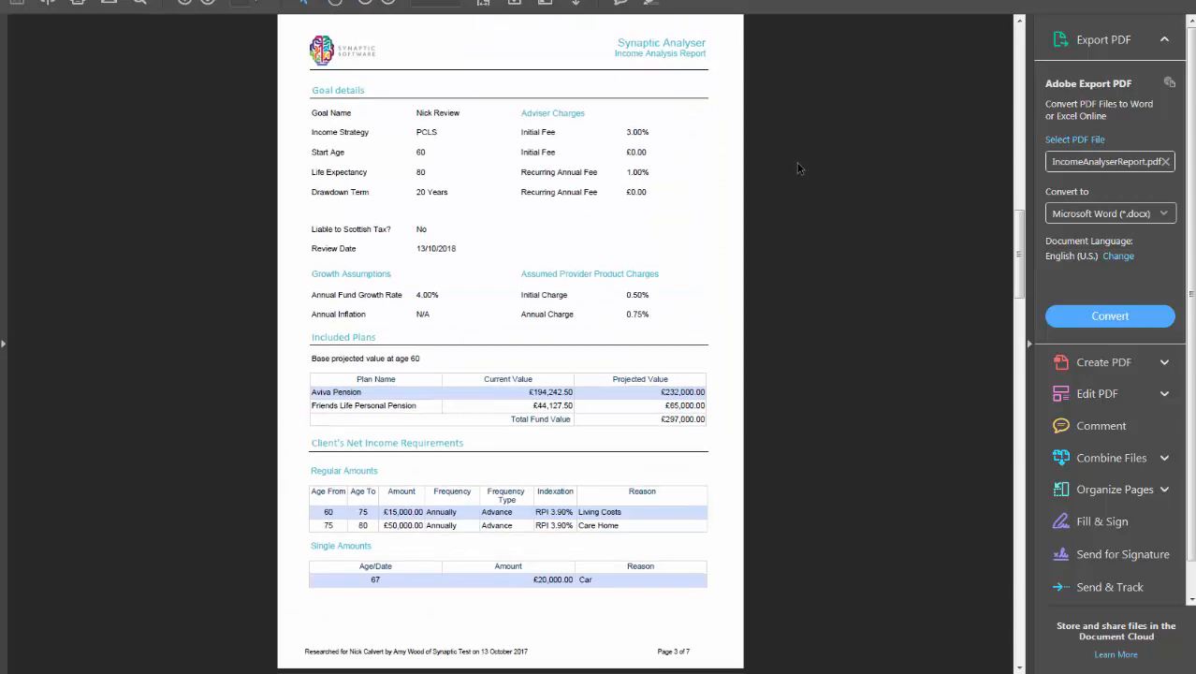
scroll(798, 167, "down", 10)
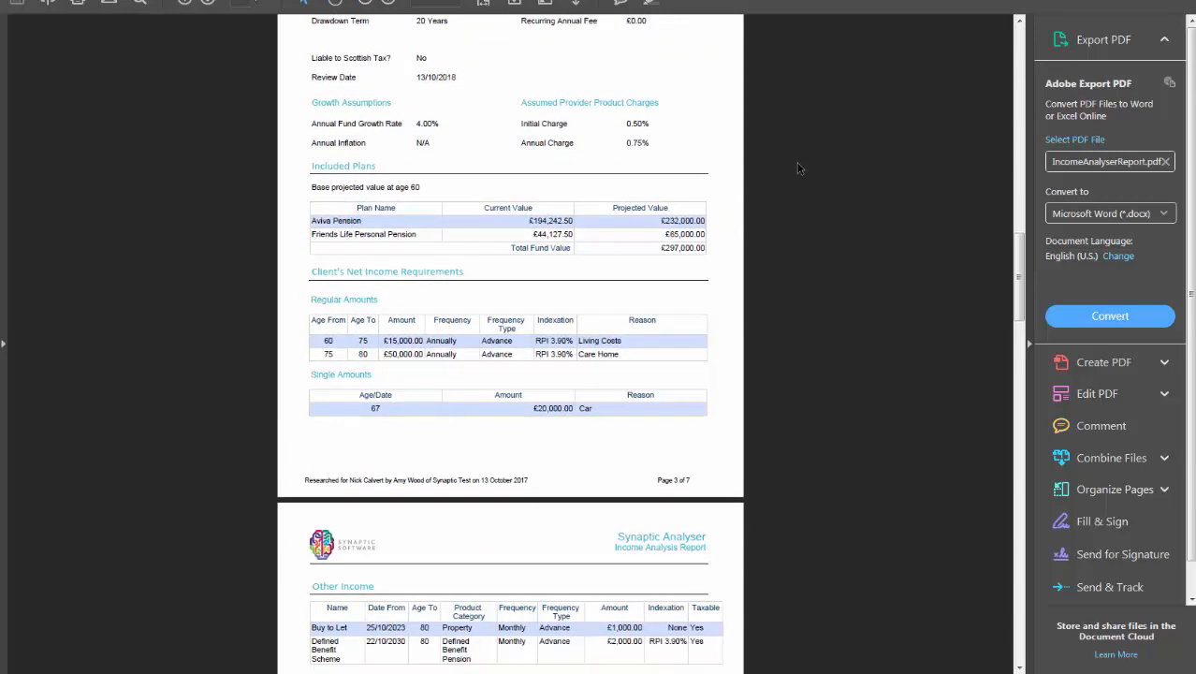
scroll(798, 167, "down", 10)
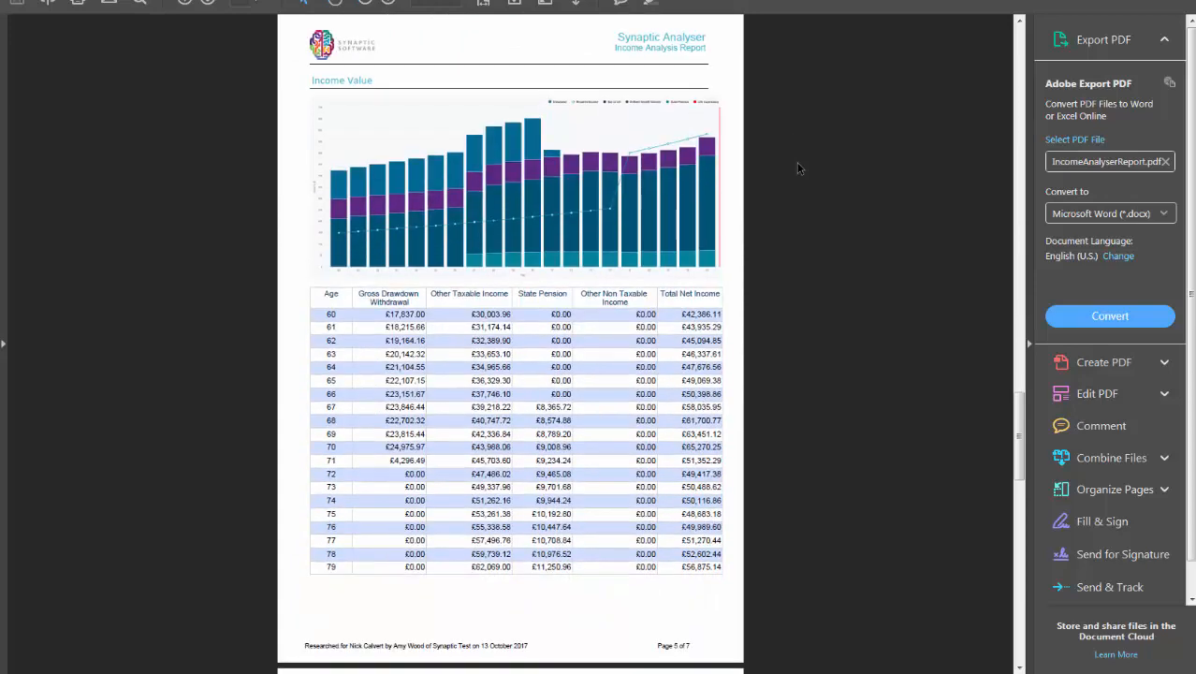
scroll(798, 167, "down", 5)
scroll(799, 169, "down", 2)
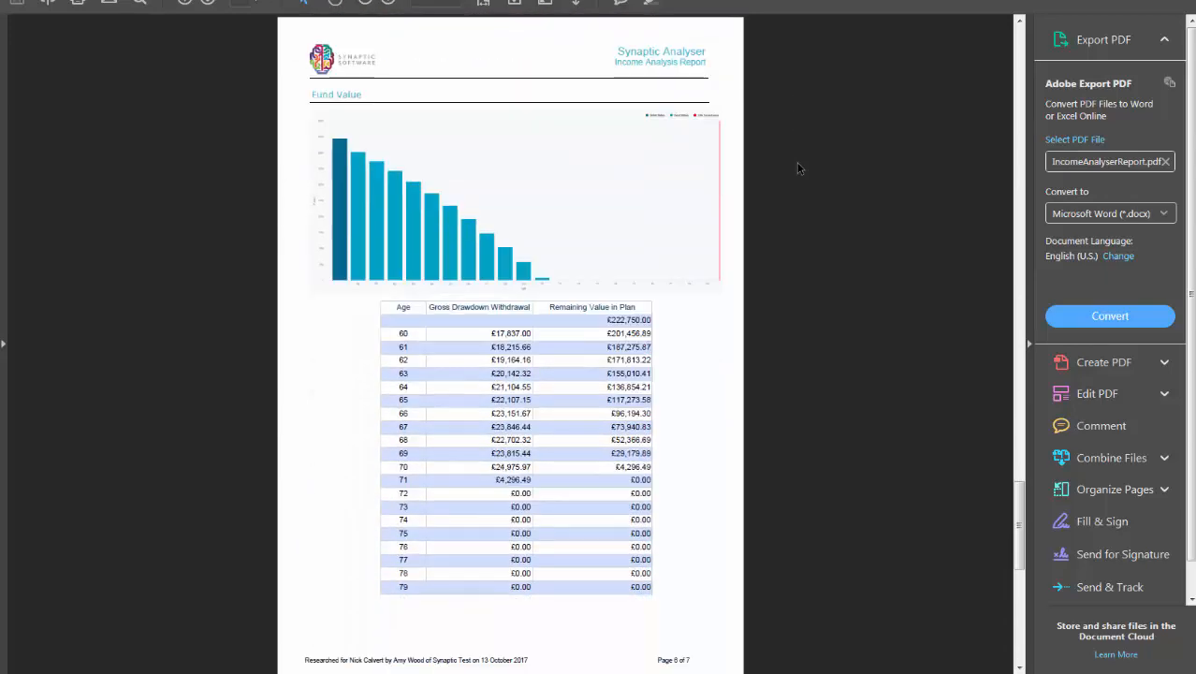
scroll(798, 168, "down", 5)
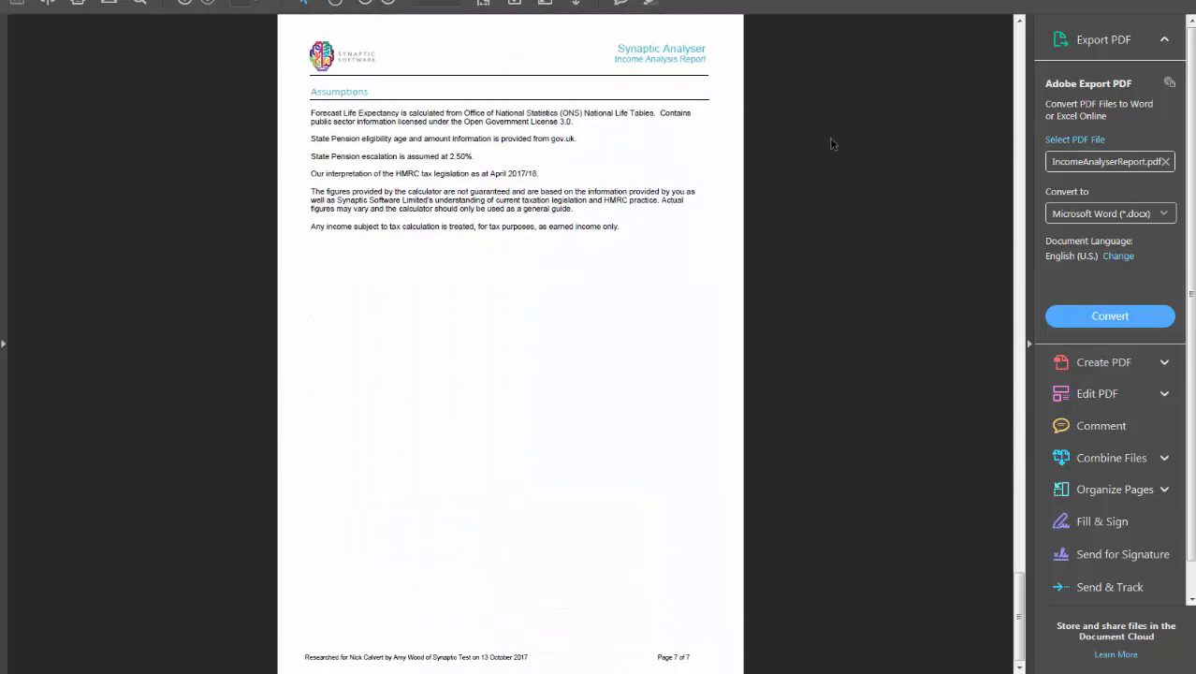